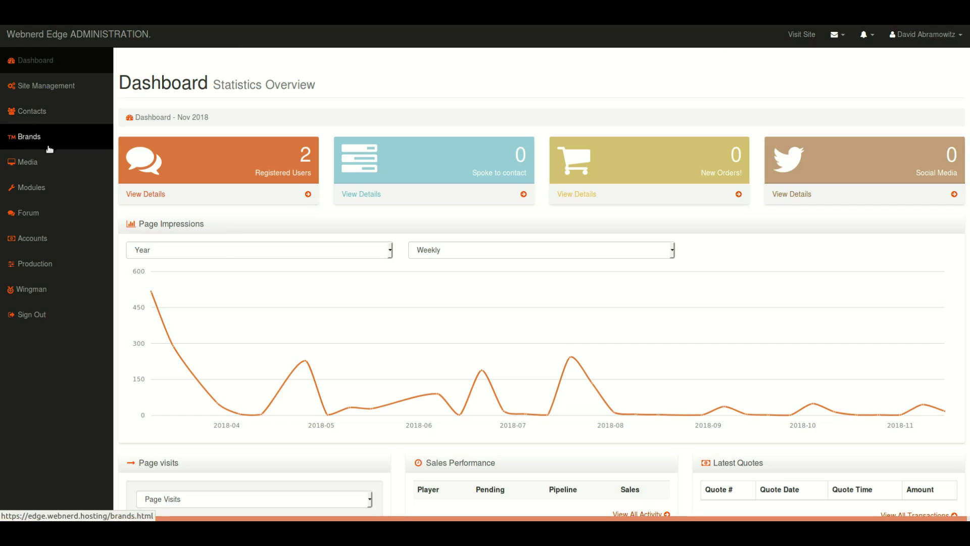
Open brand management and look through the available brands and the Abro Property Portfolio product list
click(50, 149)
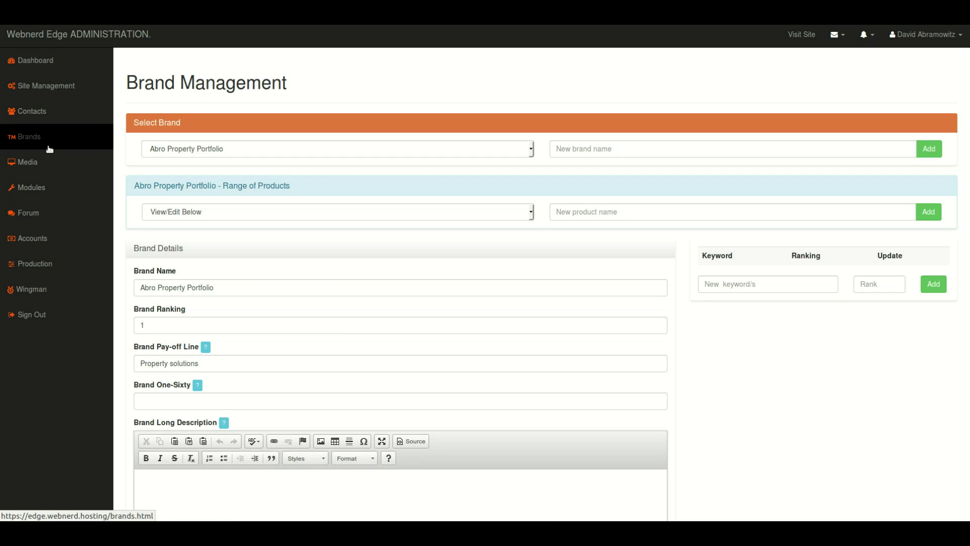
click(196, 152)
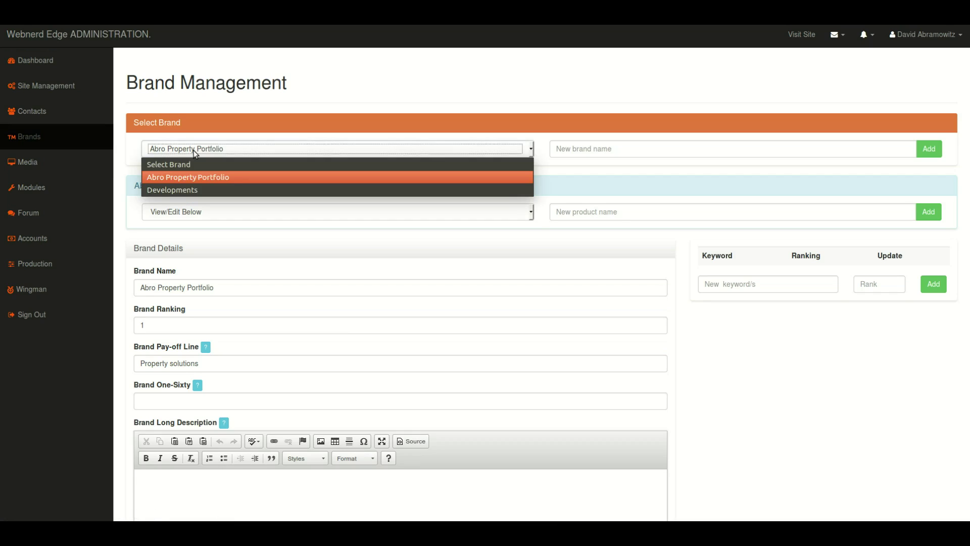
click(395, 113)
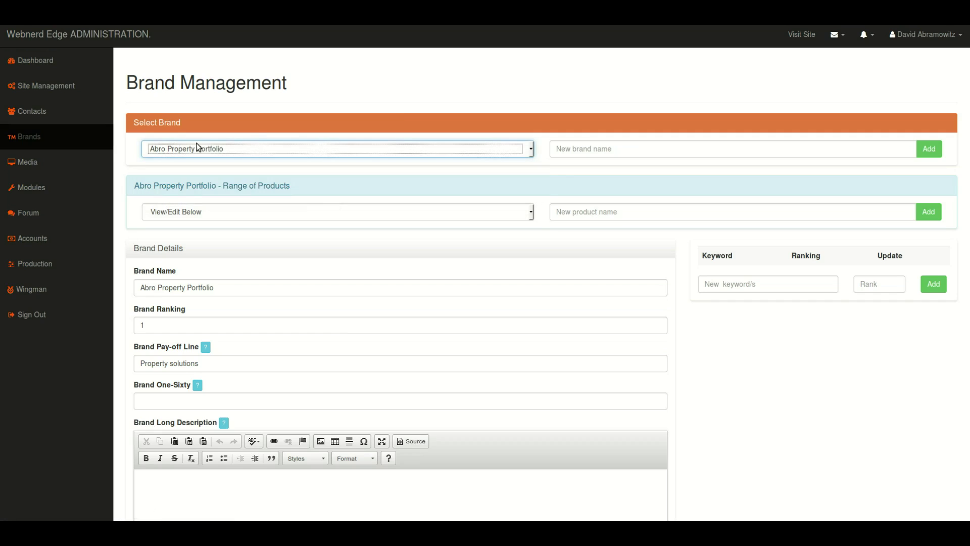
click(197, 217)
click(232, 186)
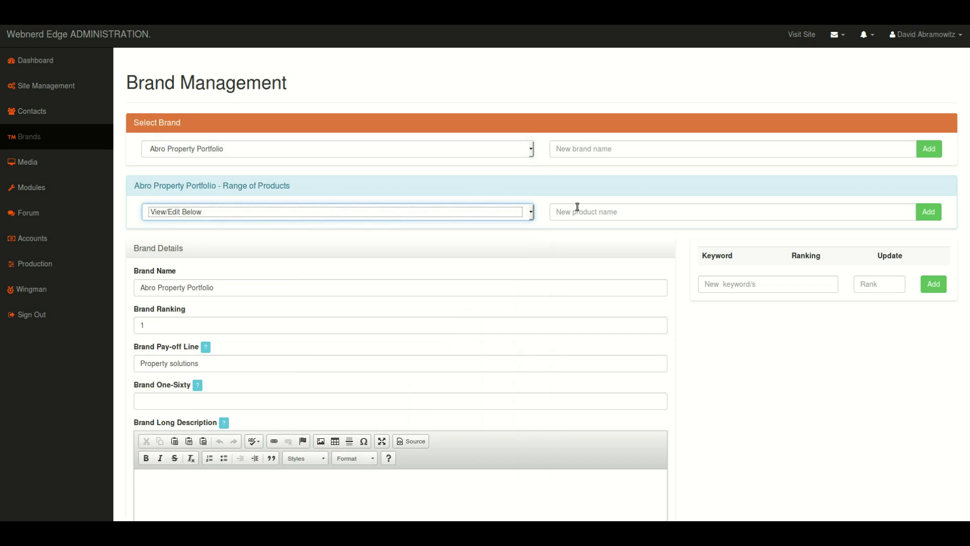
click(574, 211)
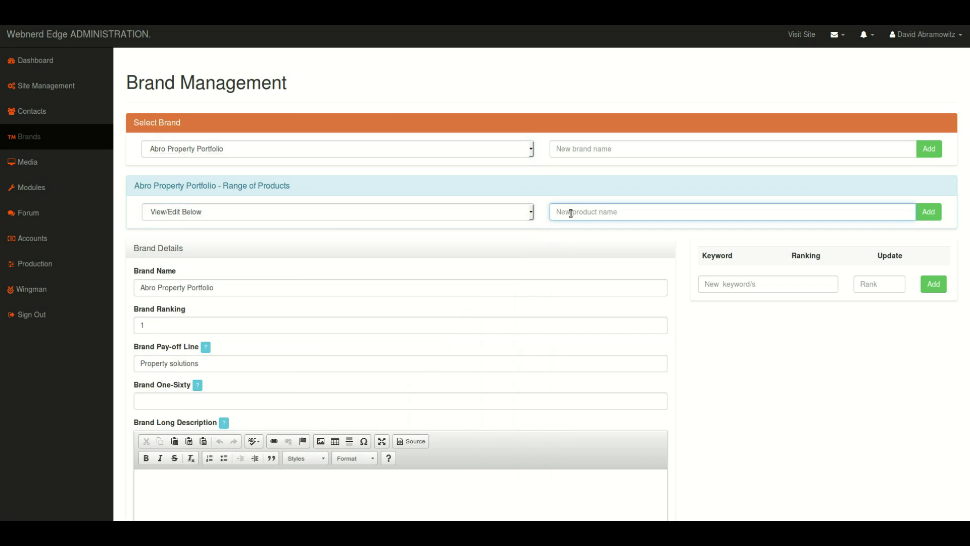
click(202, 214)
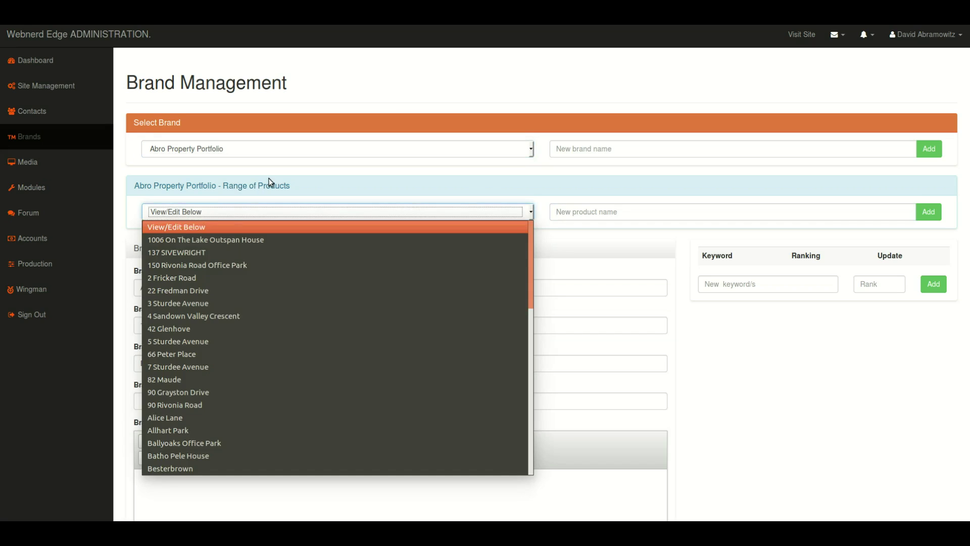
scroll(177, 439, down, 3)
click(334, 186)
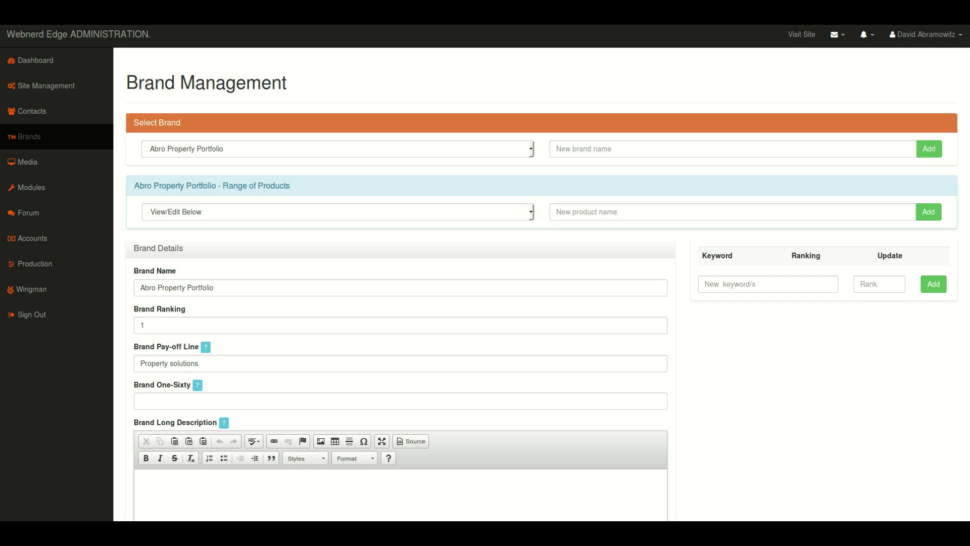
Add a new product named "Bedfordview - Corporate Park" to the Abro Property Portfolio range
click(566, 212)
text(Be)
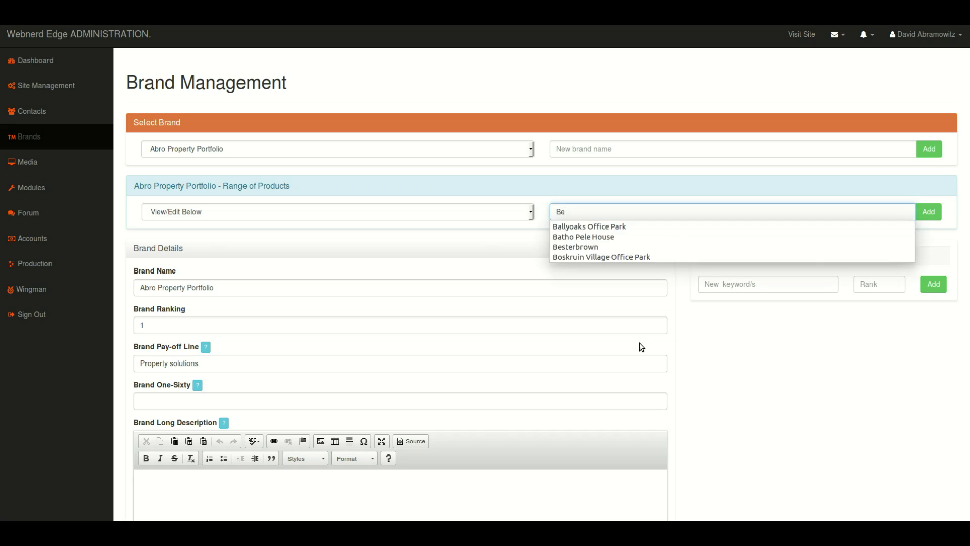
text(dford)
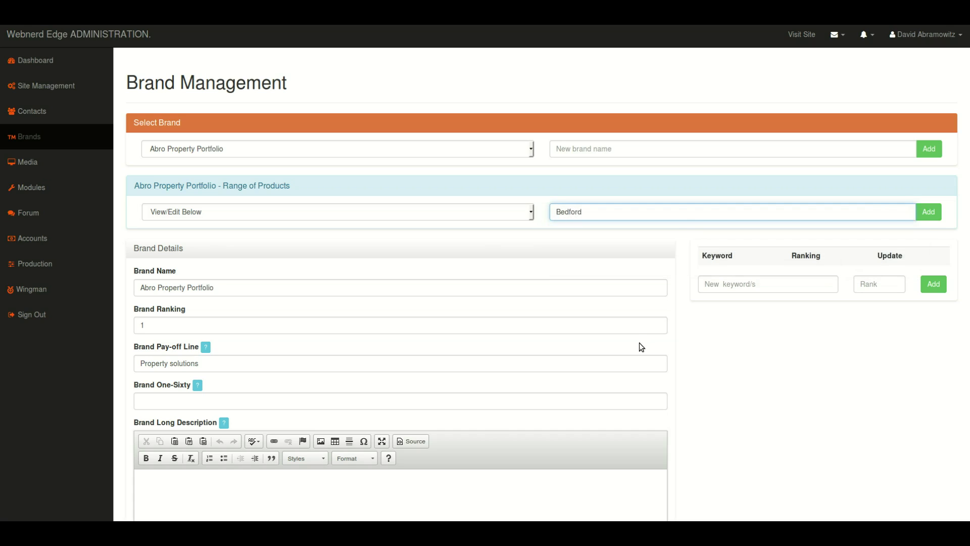
text(view - Corporate PArk)
key(BackSpace)
key(BackSpace)
key(BackSpace)
text(ark)
click(919, 216)
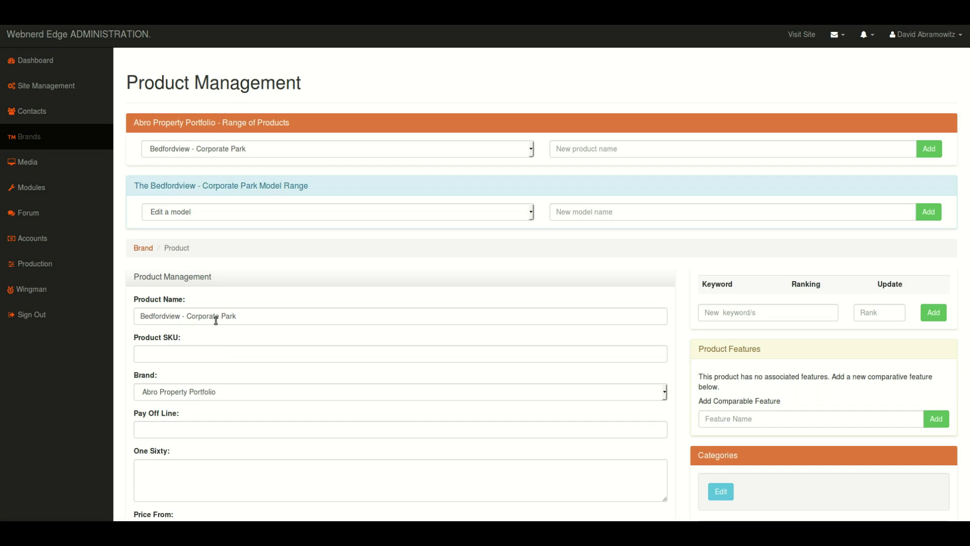
Set the product SKU to ABLBCP001, enable the product and save it
click(143, 351)
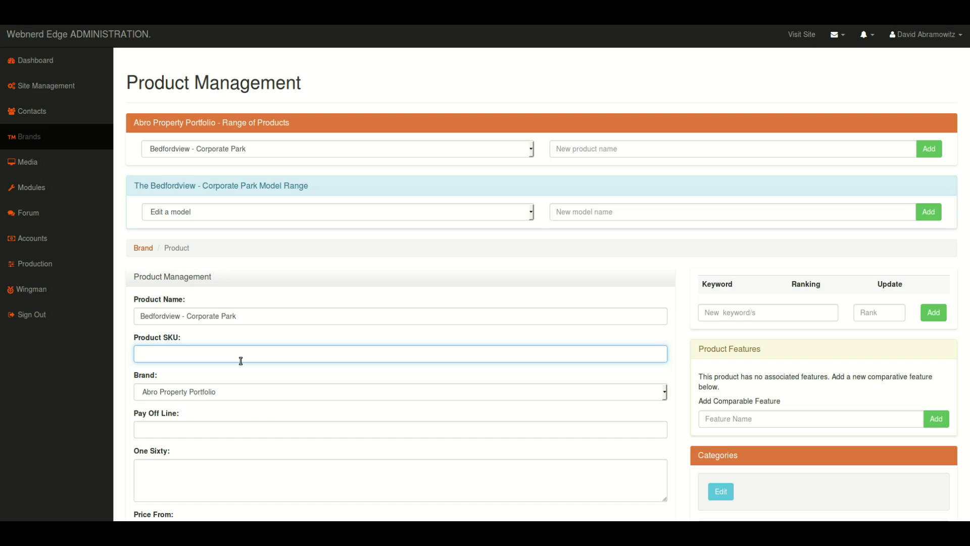
text(ABL)
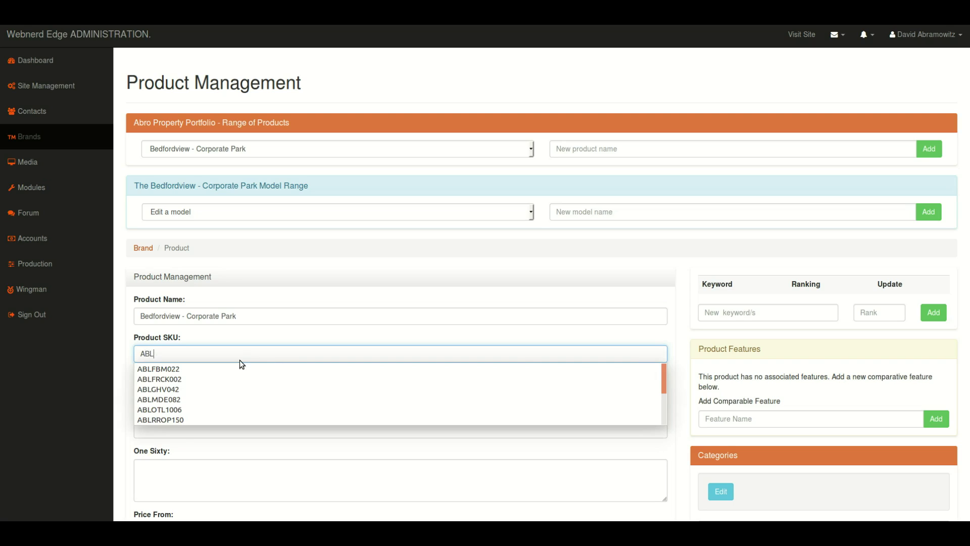
text(BCP001)
scroll(205, 392, down, 3)
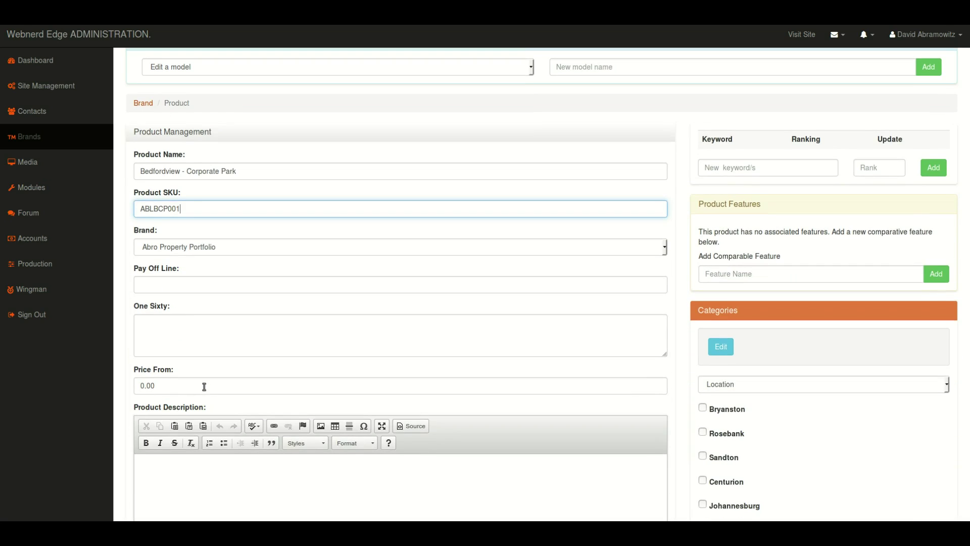
scroll(211, 393, down, 6)
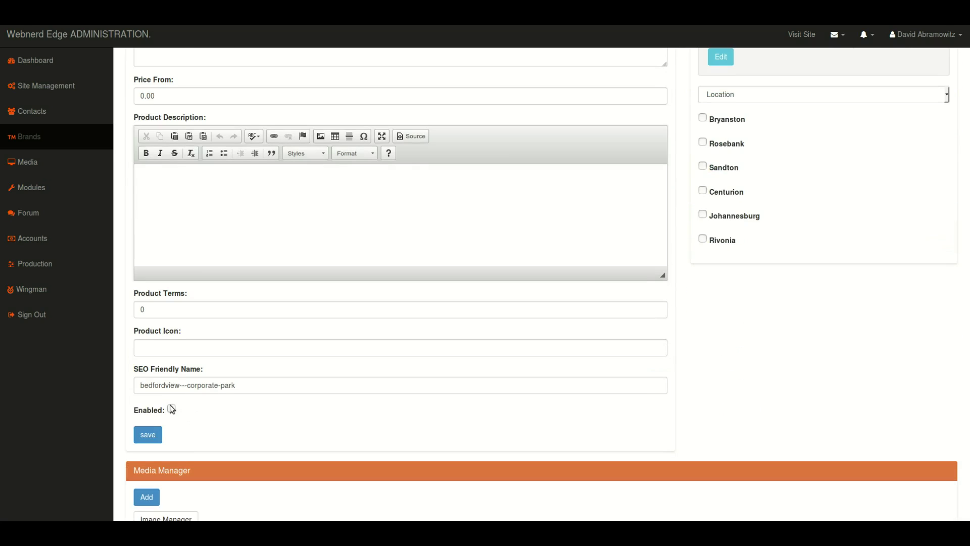
click(172, 408)
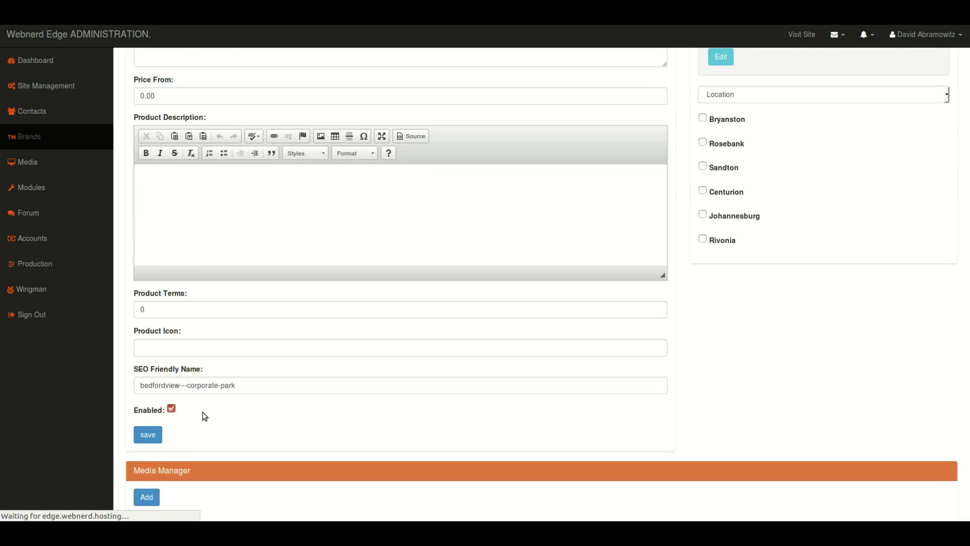
scroll(207, 411, down, 5)
scroll(207, 412, up, 5)
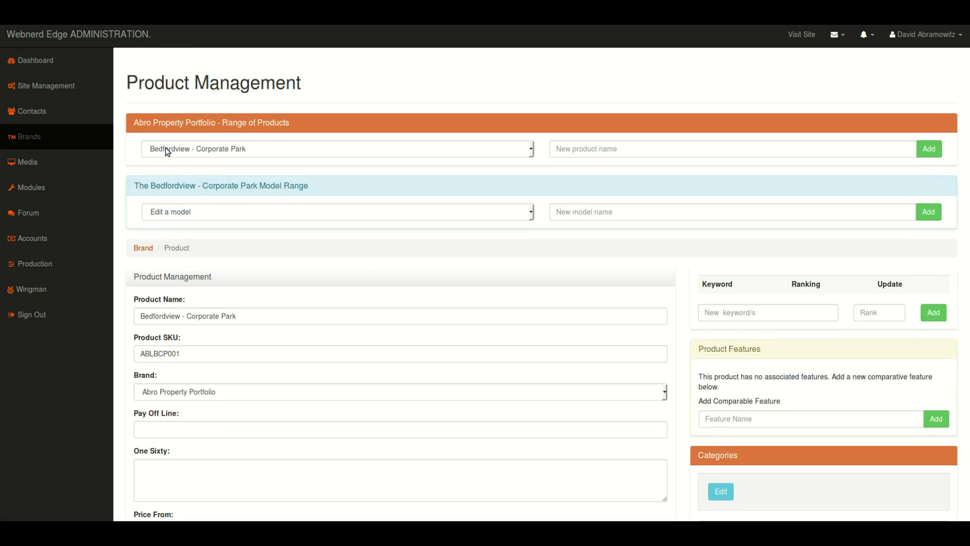
Open the category editor from the product's Categories section
scroll(381, 399, down, 4)
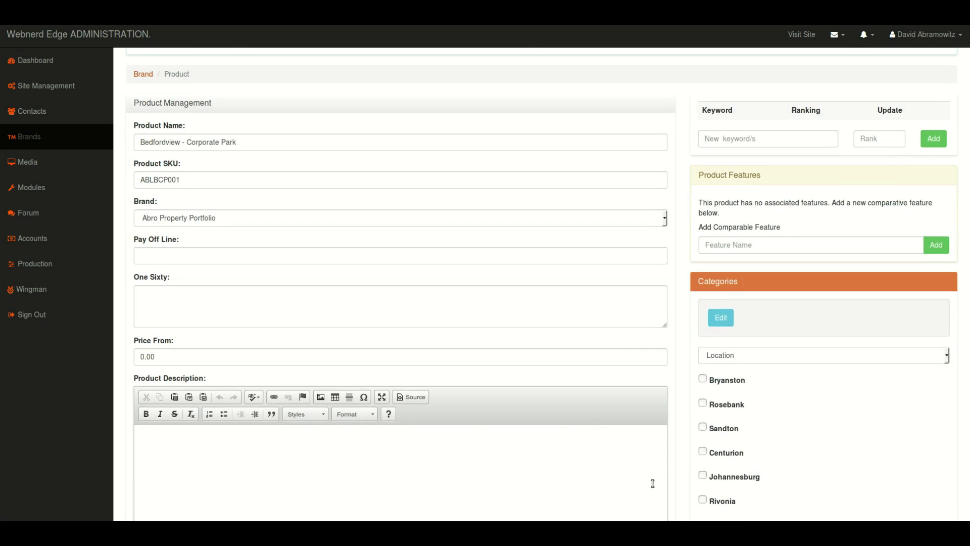
scroll(463, 415, up, 3)
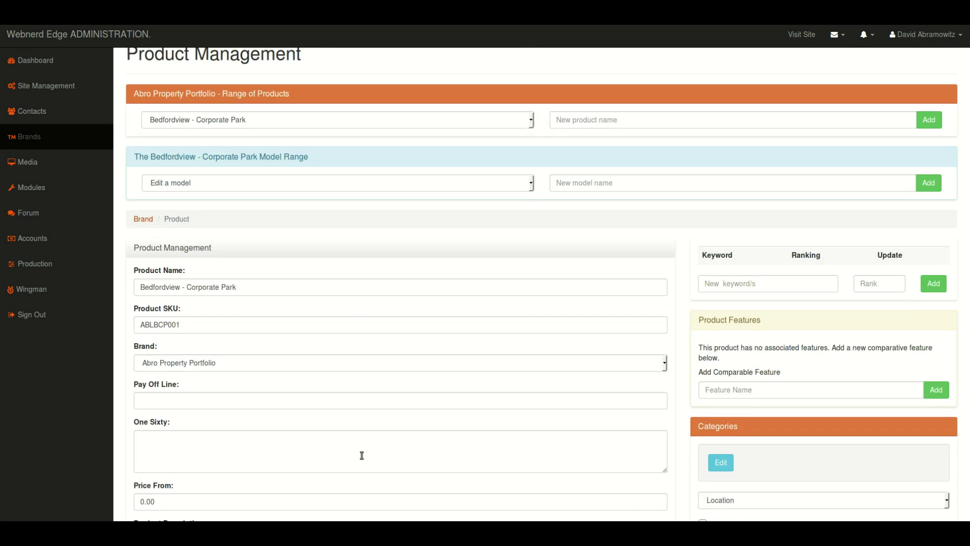
scroll(348, 460, down, 1)
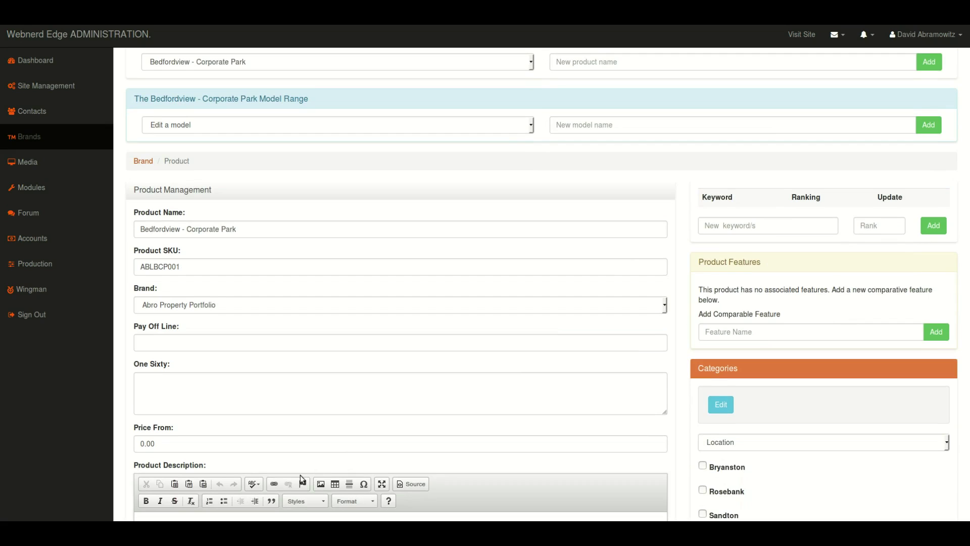
scroll(347, 450, down, 2)
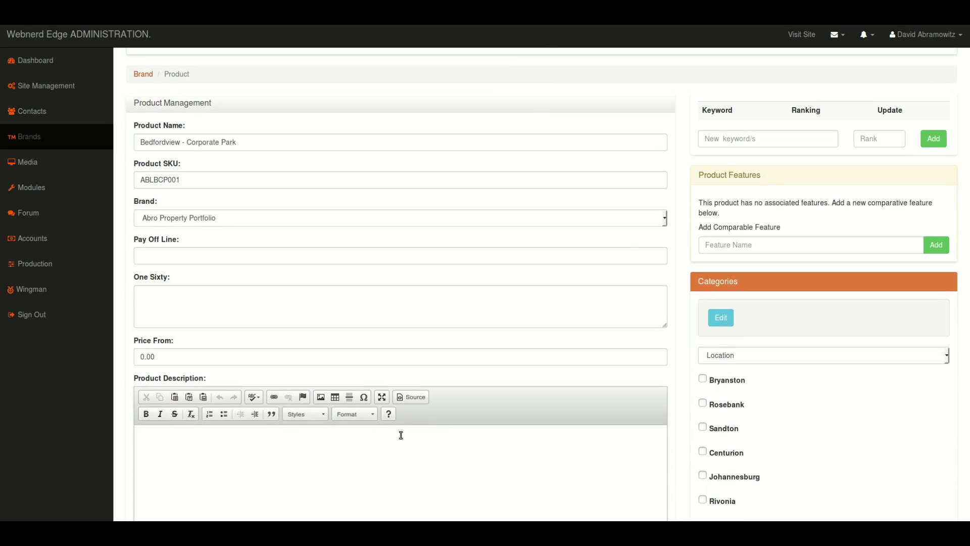
scroll(670, 379, down, 1)
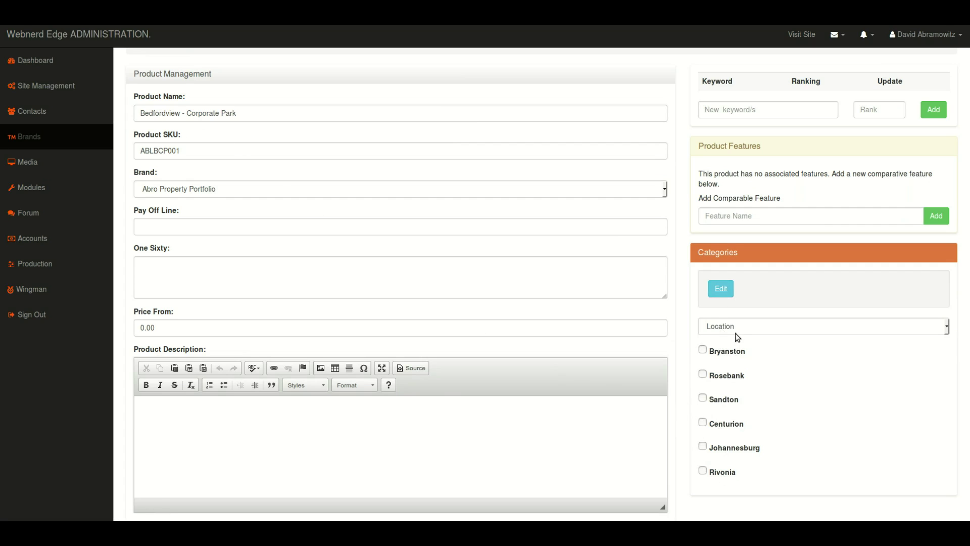
click(720, 291)
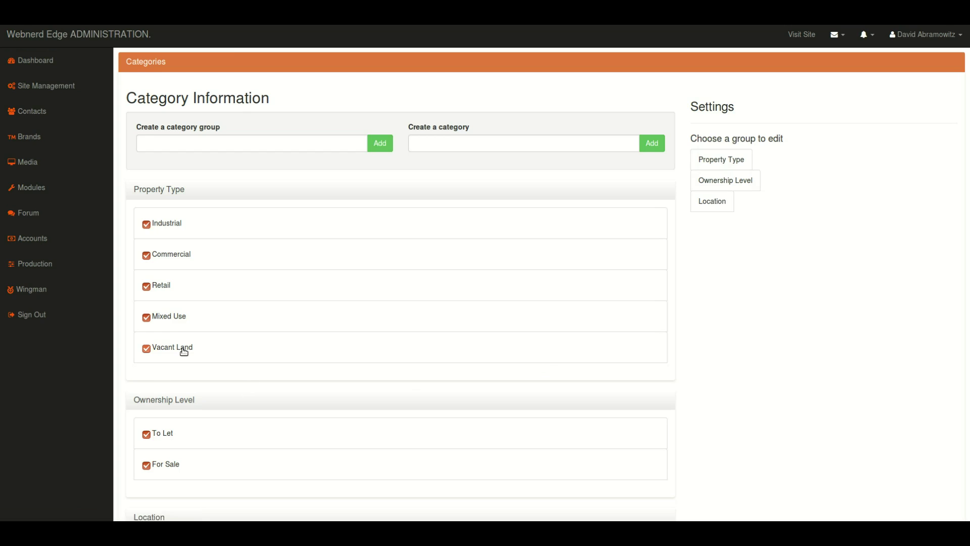
Create a new category named "Bedfordview"
click(417, 148)
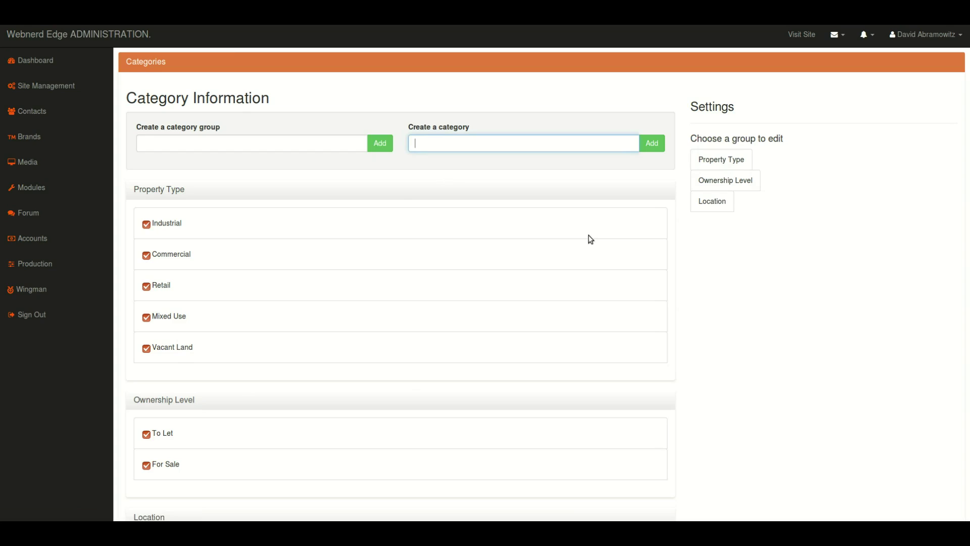
text(B)
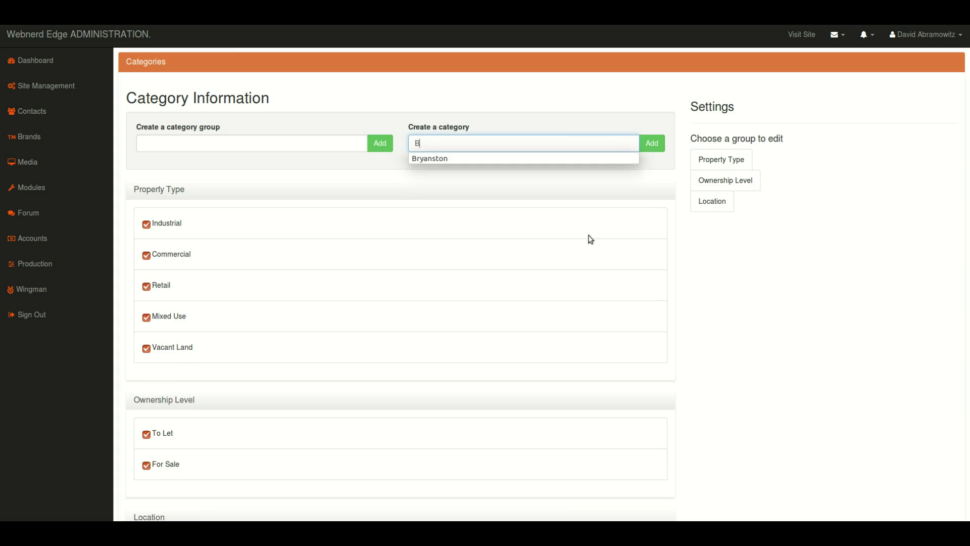
text(edfor)
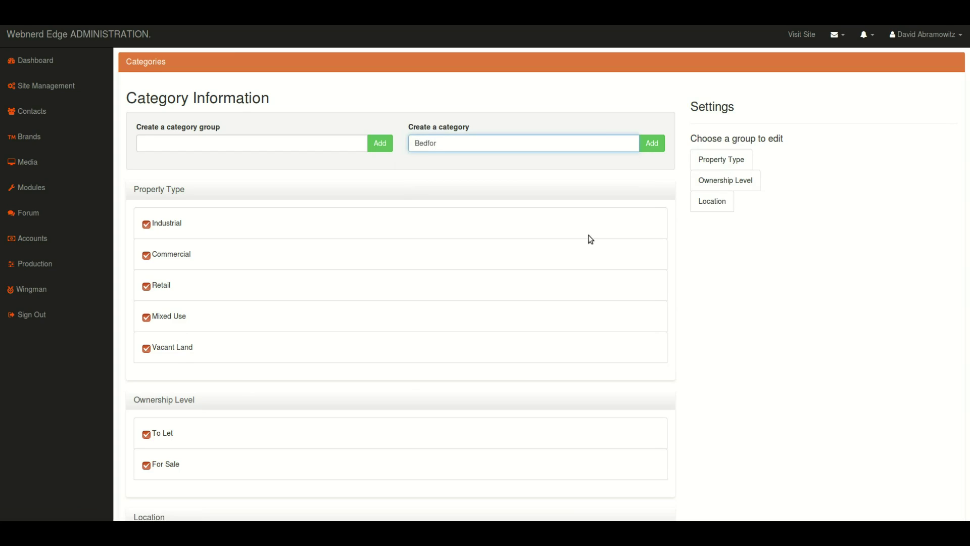
text(dview)
click(652, 144)
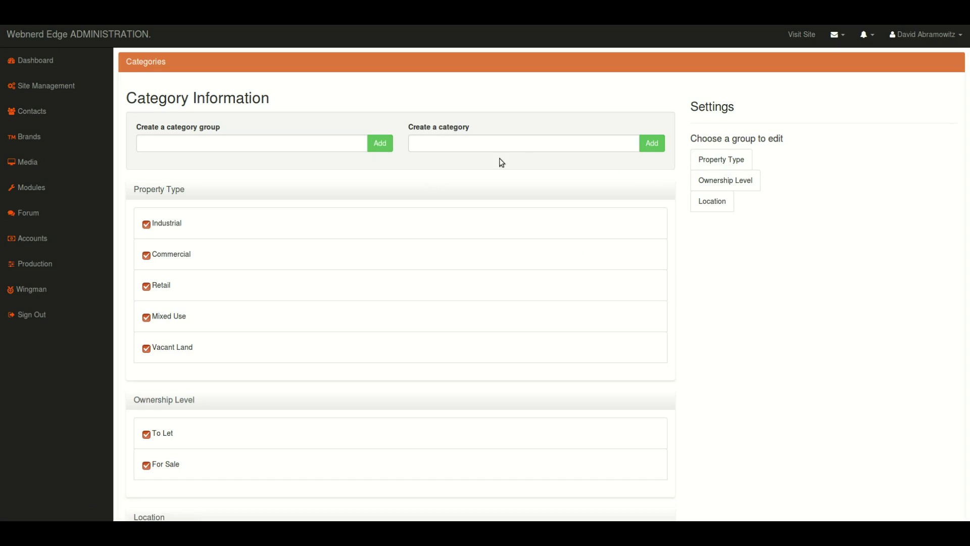
Add the Bedfordview category to the Location group and check the group's list of categories
click(714, 202)
scroll(247, 352, down, 7)
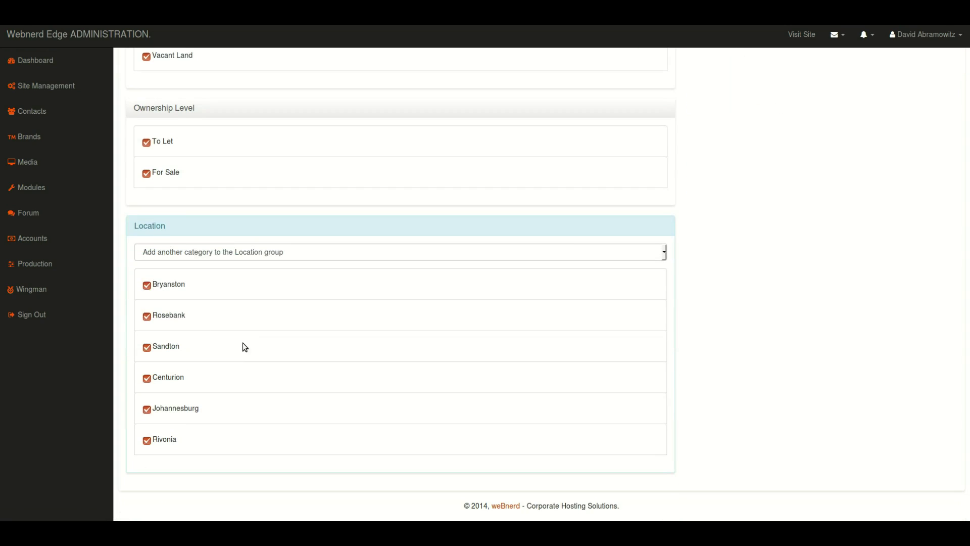
click(183, 250)
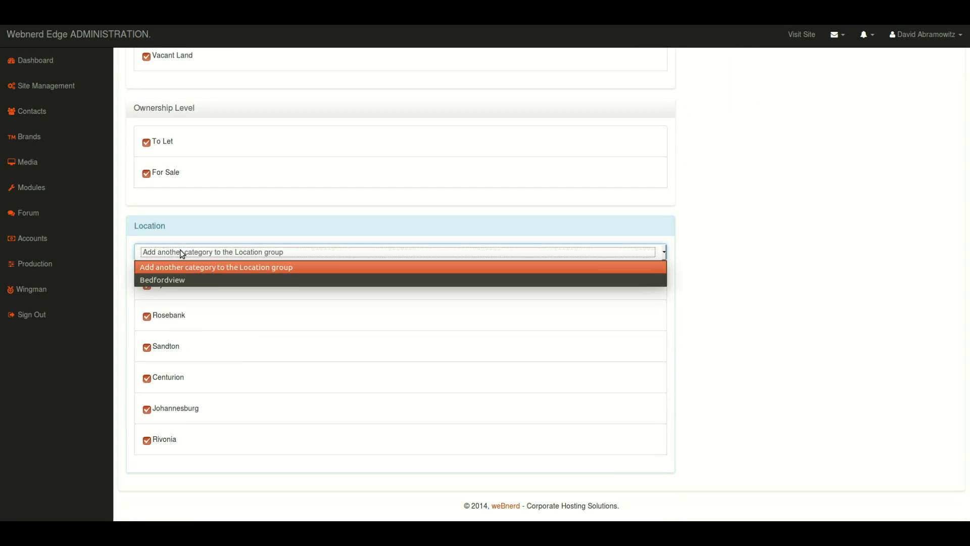
click(171, 279)
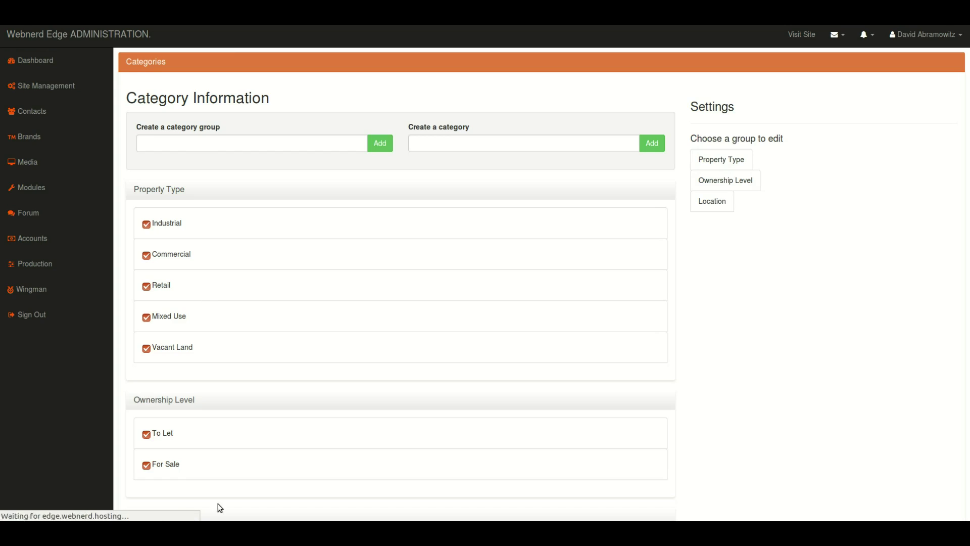
scroll(212, 423, down, 5)
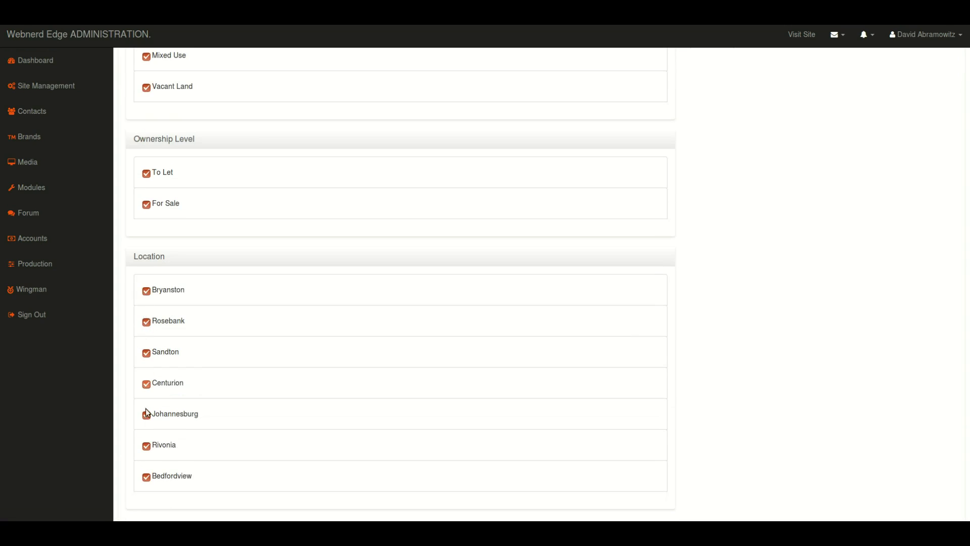
scroll(237, 185, up, 5)
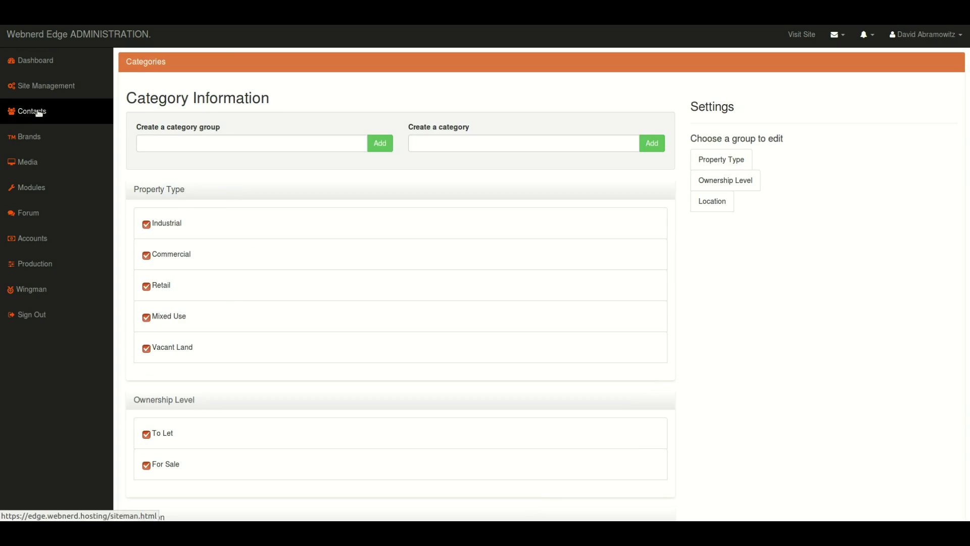
Return to brand management and reopen the Bedfordview - Corporate Park product at its location categories
click(77, 146)
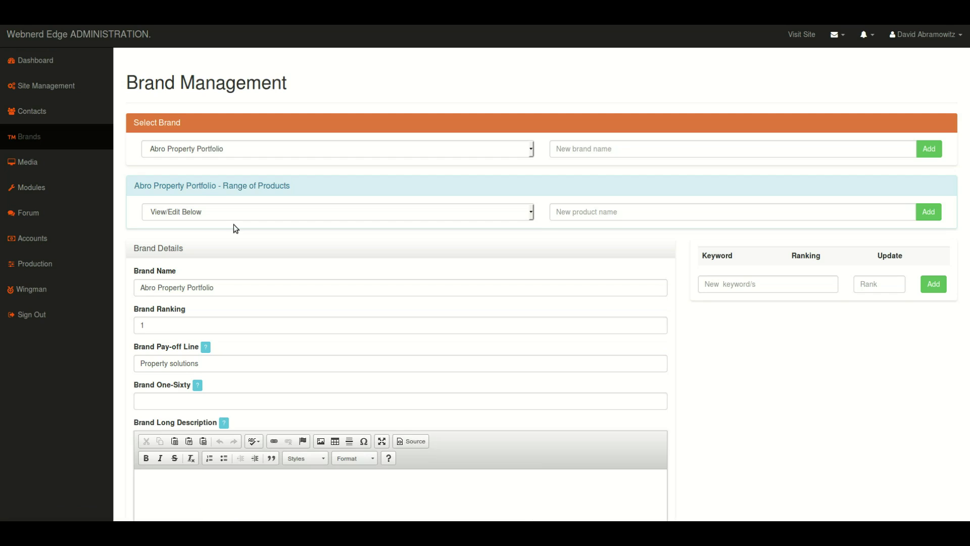
click(215, 213)
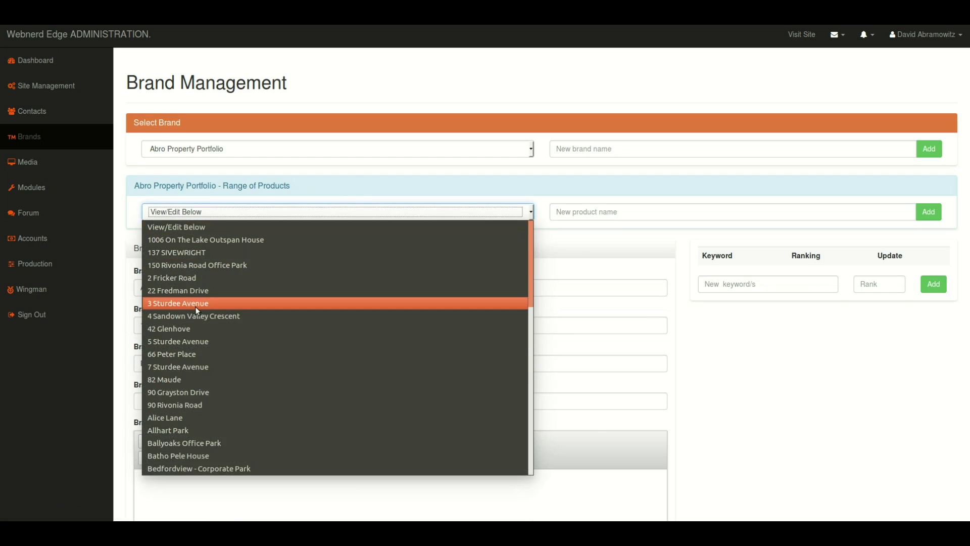
click(191, 467)
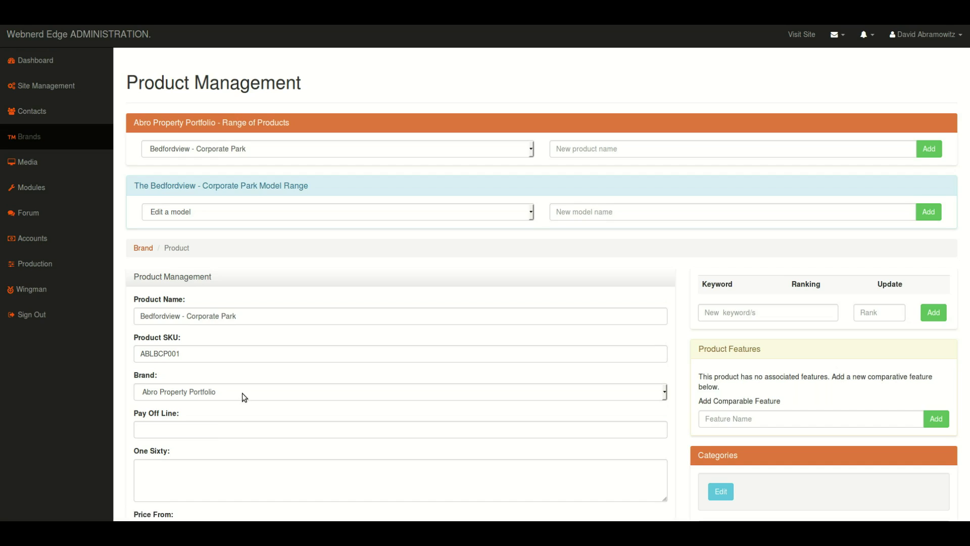
scroll(245, 389, down, 3)
scroll(247, 385, down, 2)
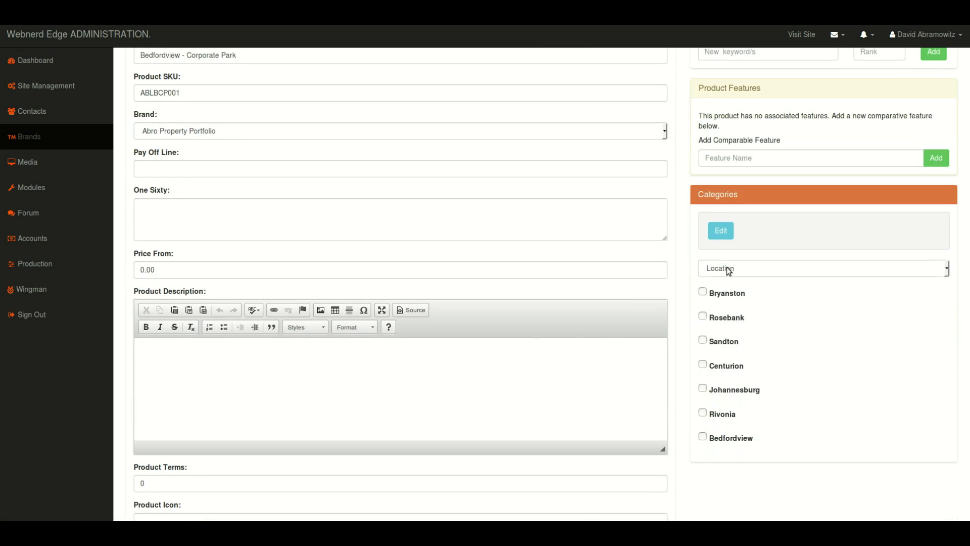
Assign the product to the Bedfordview location category and the To Let ownership level
click(702, 435)
scroll(680, 402, down, 2)
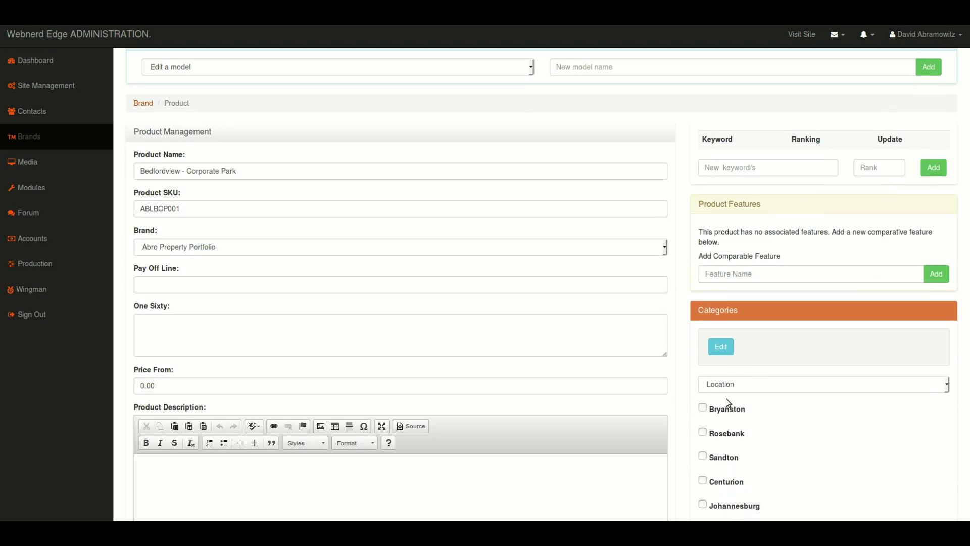
click(762, 389)
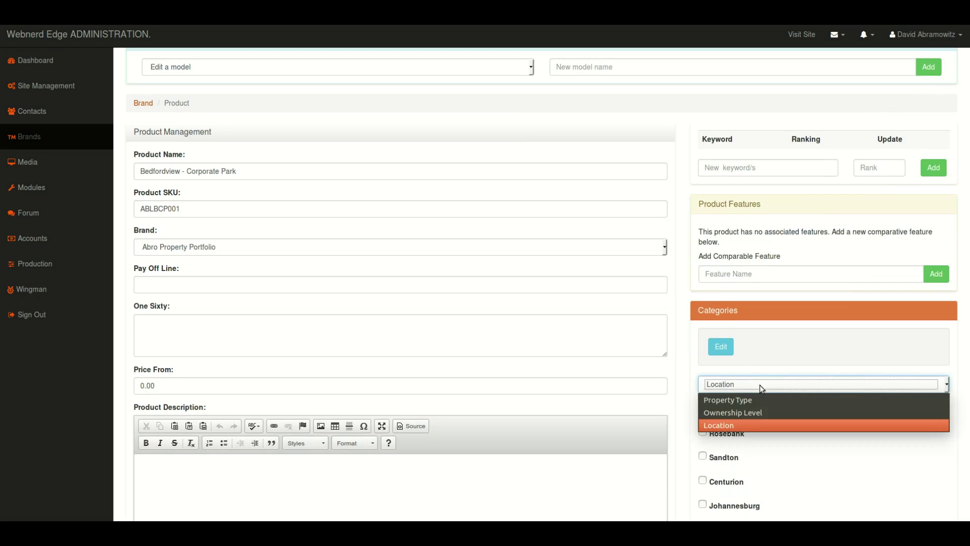
click(754, 417)
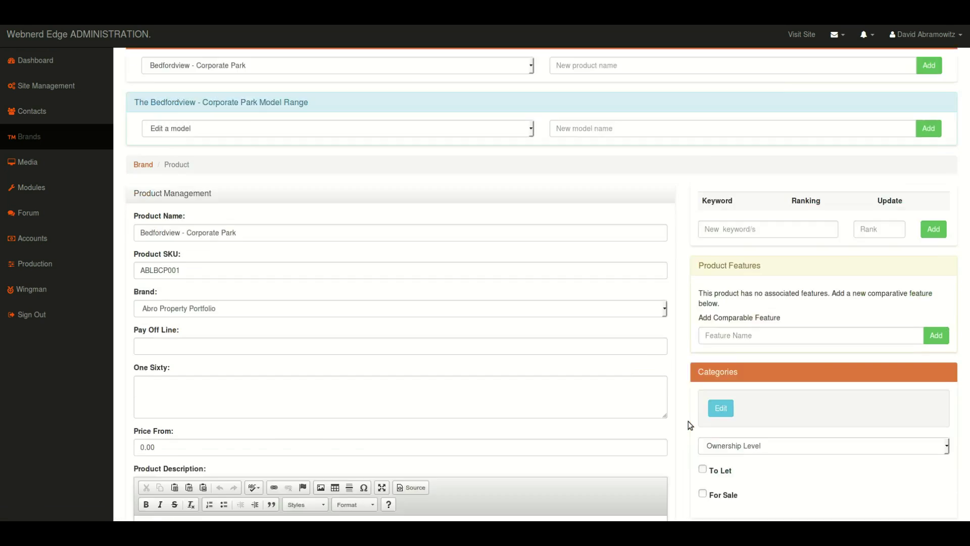
scroll(690, 425, down, 1)
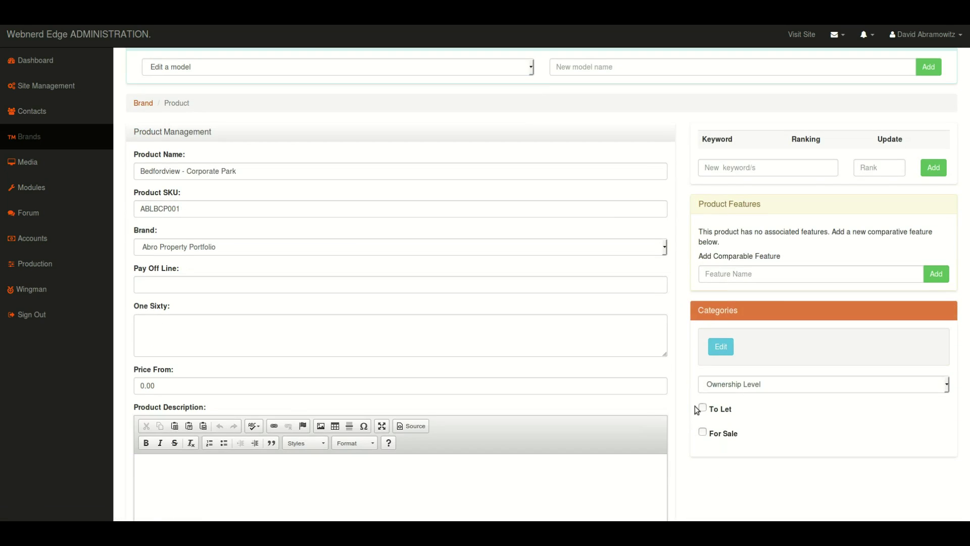
click(704, 408)
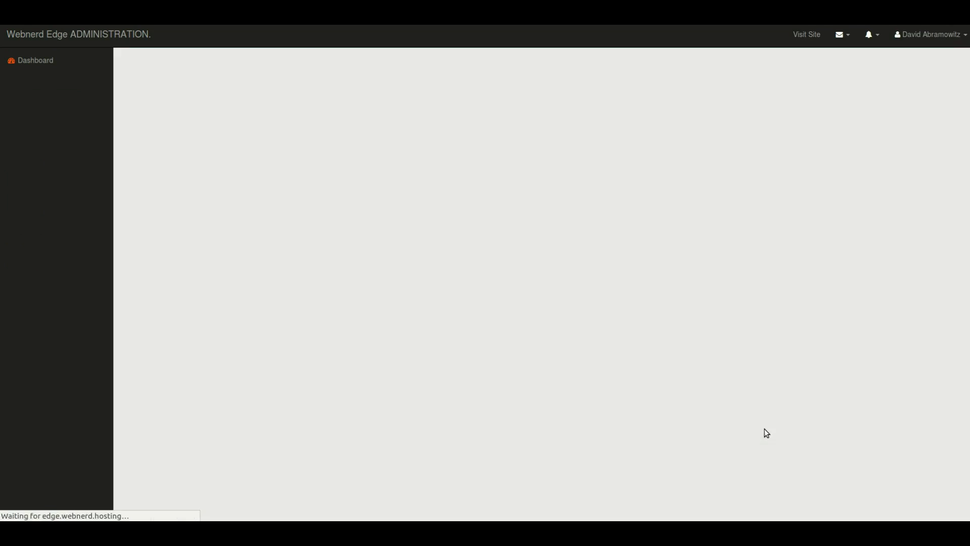
Assign the product to the Commercial category under Property Type
scroll(762, 420, down, 2)
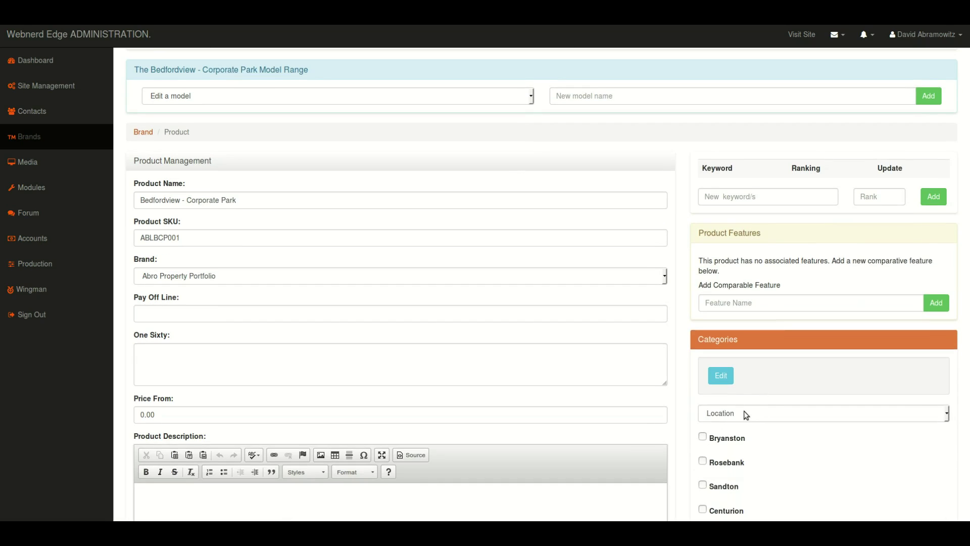
click(745, 413)
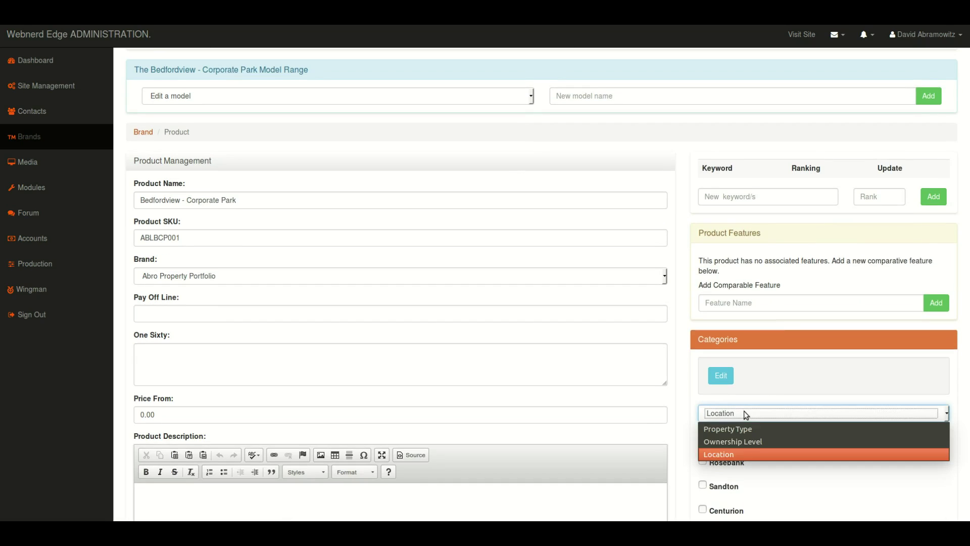
click(725, 434)
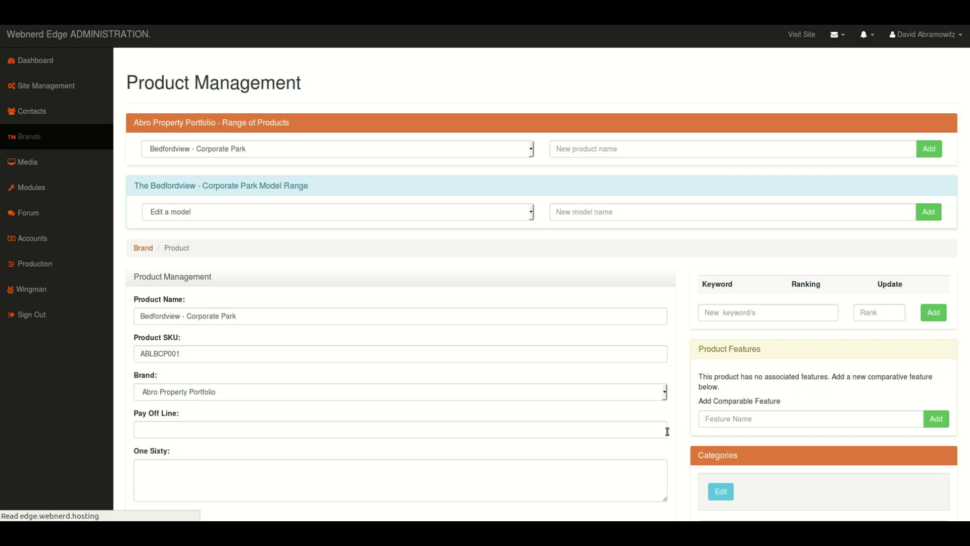
scroll(670, 417, down, 5)
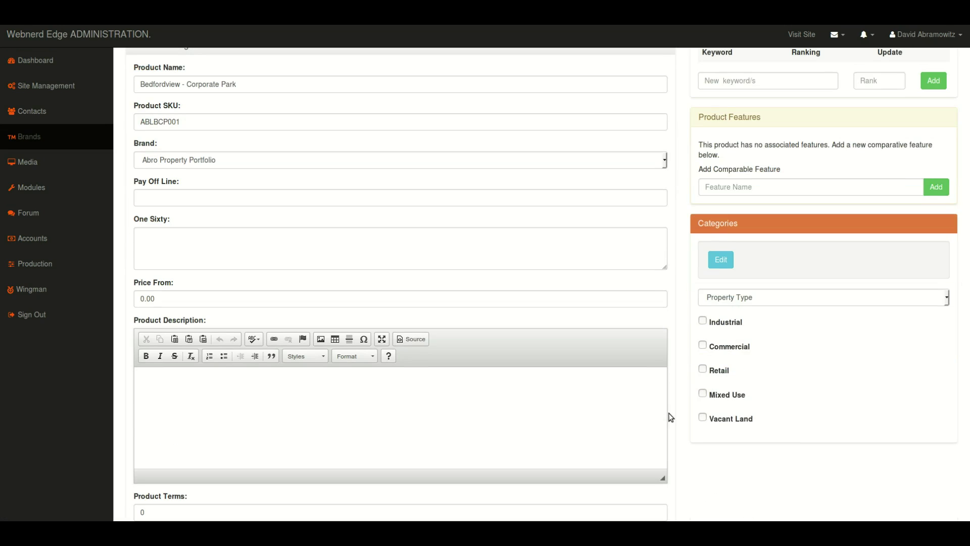
click(704, 346)
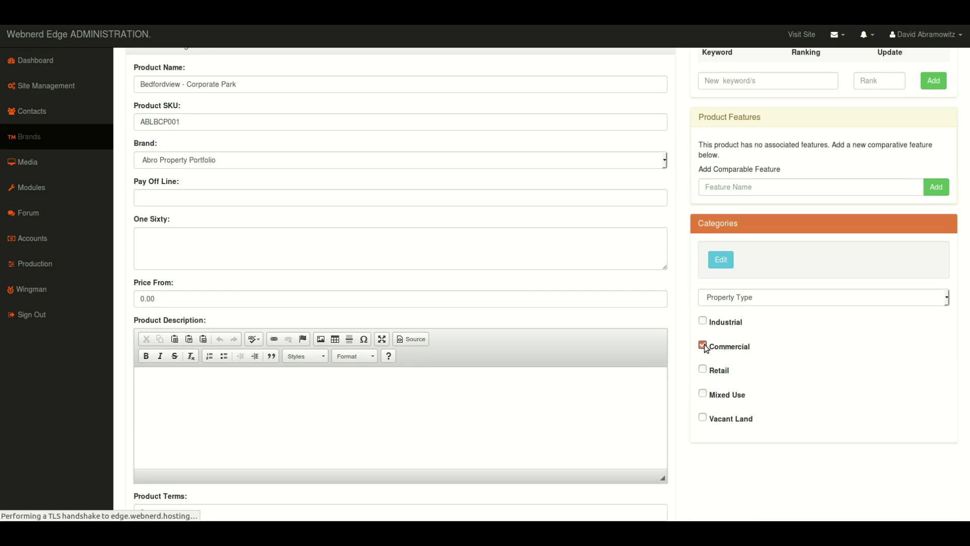
scroll(645, 387, down, 3)
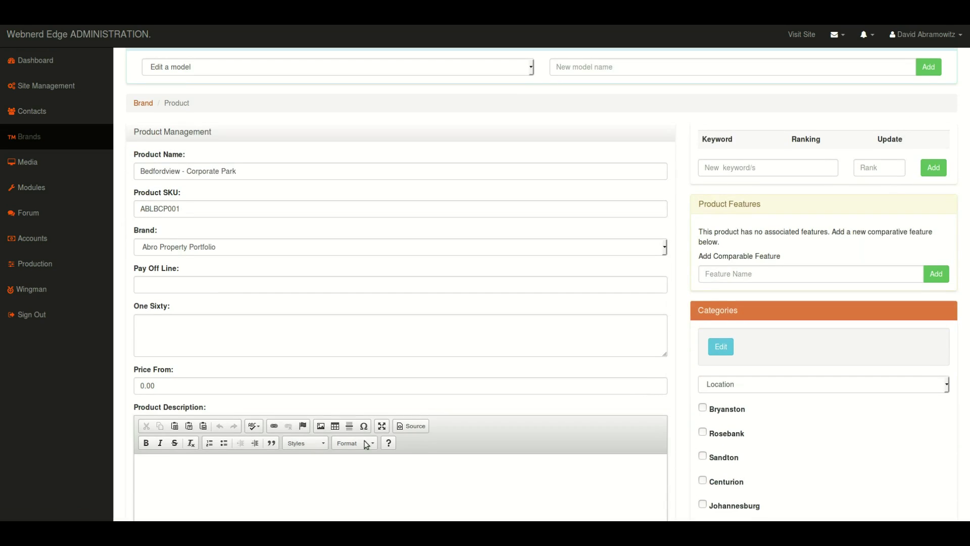
scroll(307, 284, up, 3)
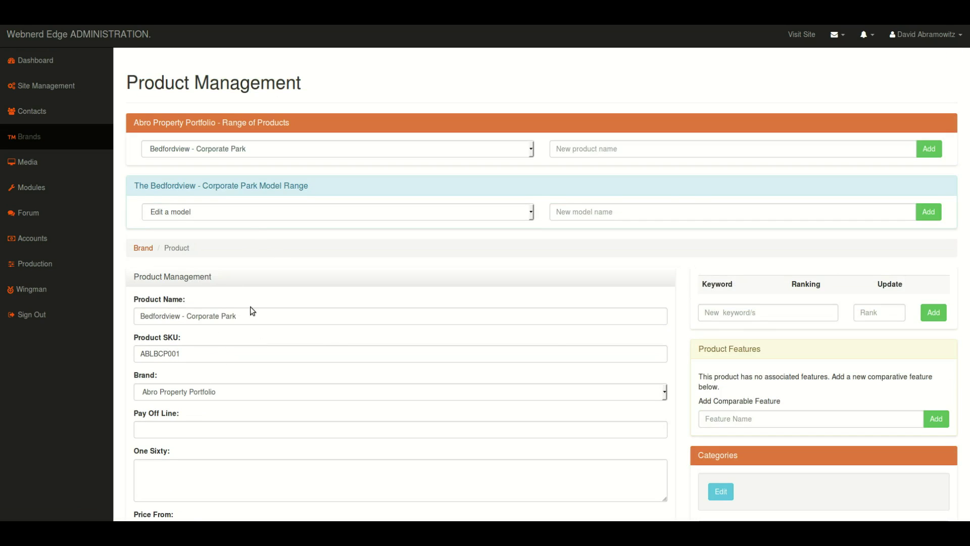
Add a new model named "Office - 1st Floor" to the Bedfordview - Corporate Park model range
scroll(558, 350, down, 1)
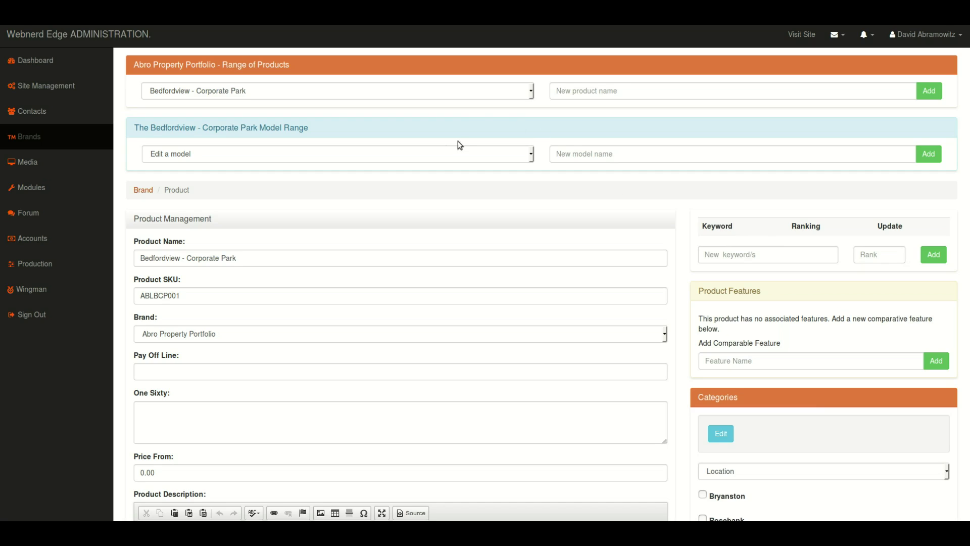
click(557, 159)
text(Office - 1st Floor)
click(927, 160)
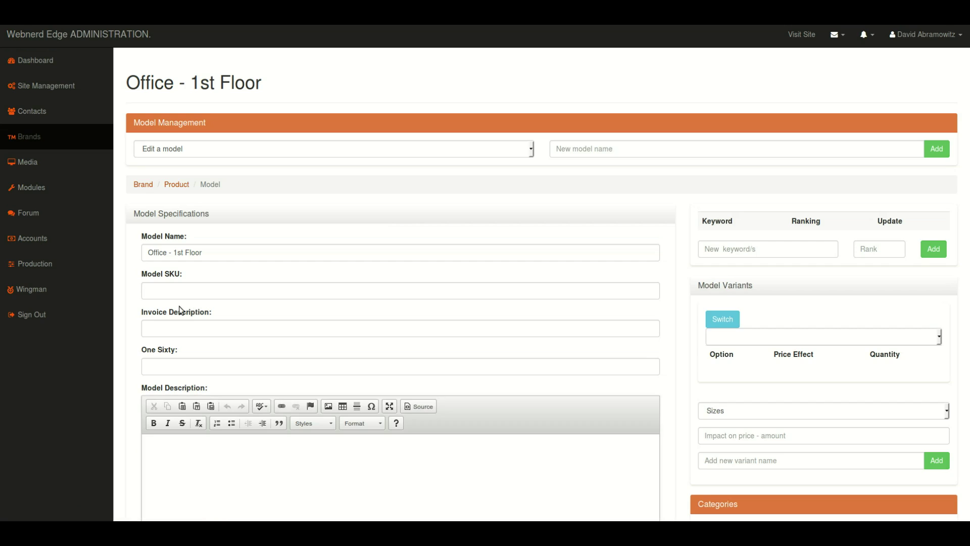
Set the model's price to 142.59 and its price units to "Sqm"
scroll(173, 304, down, 5)
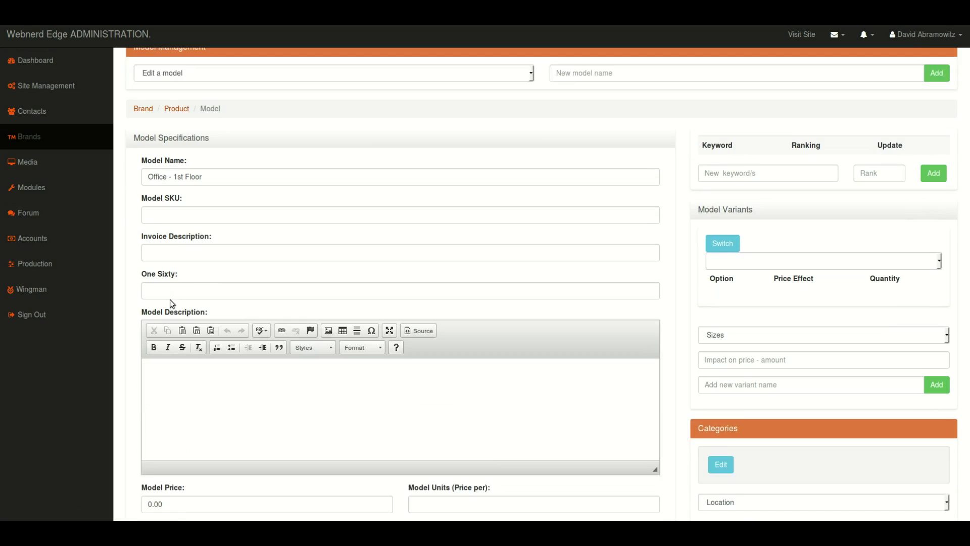
click(164, 347)
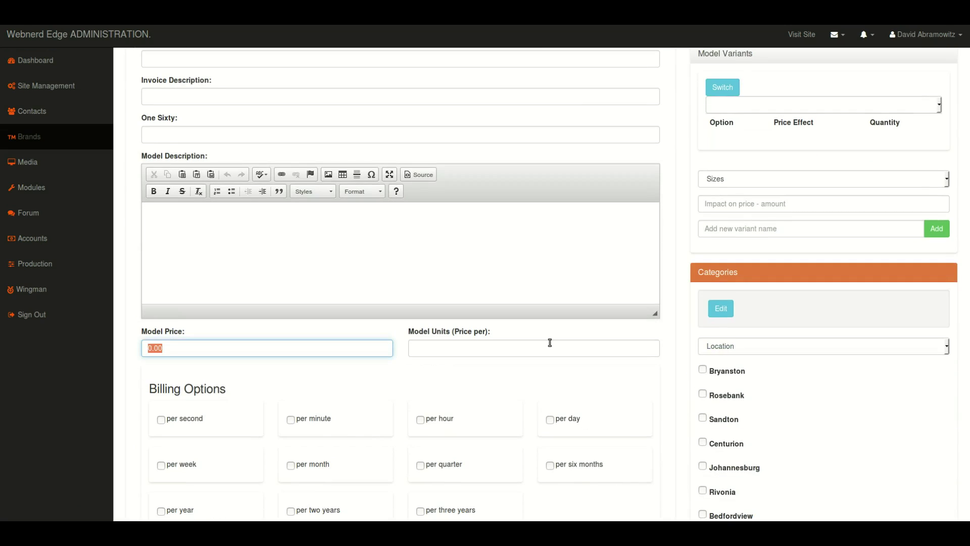
text(142.59)
click(438, 342)
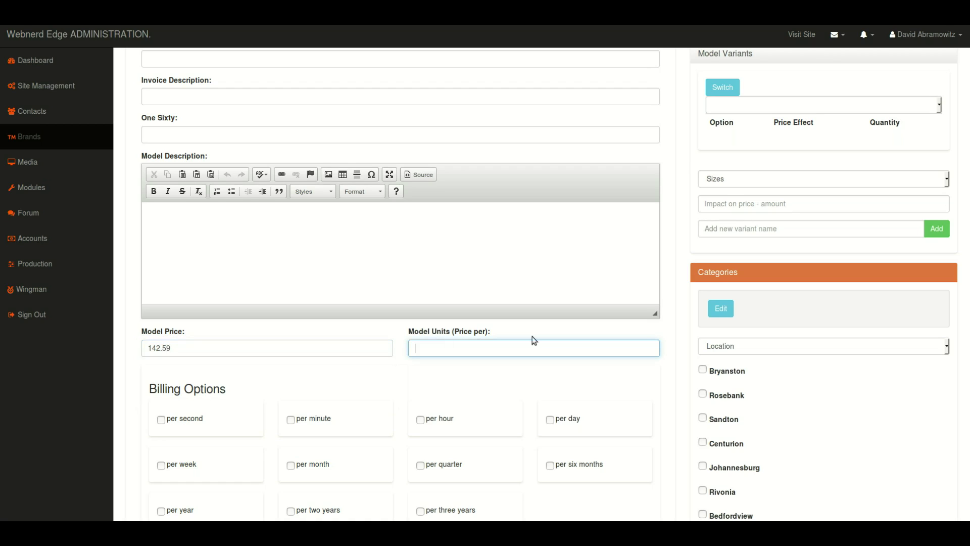
text(SQM)
key(BackSpace)
key(BackSpace)
key(BackSpace)
text(Sqm)
Choose per month as the model's billing option, enable the model and save the update
scroll(464, 441, down, 3)
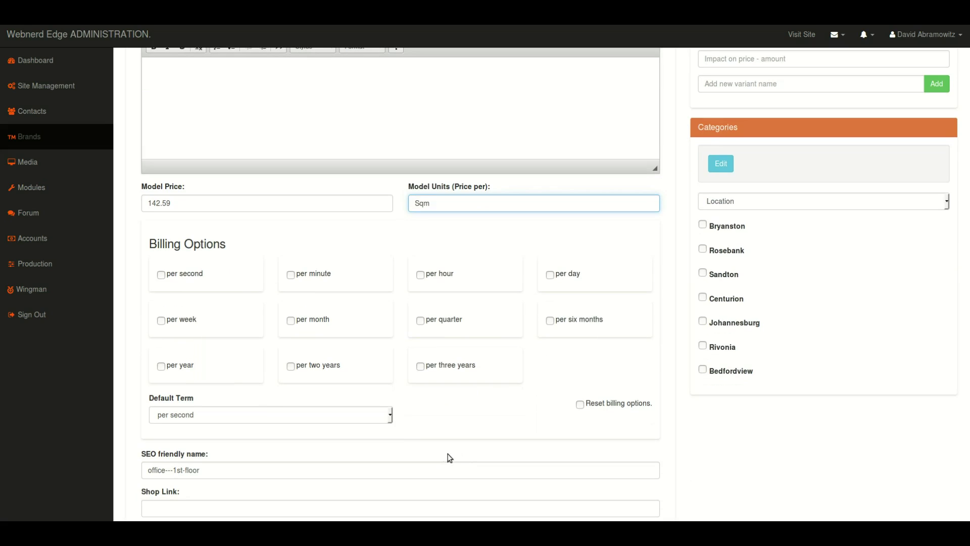
click(291, 320)
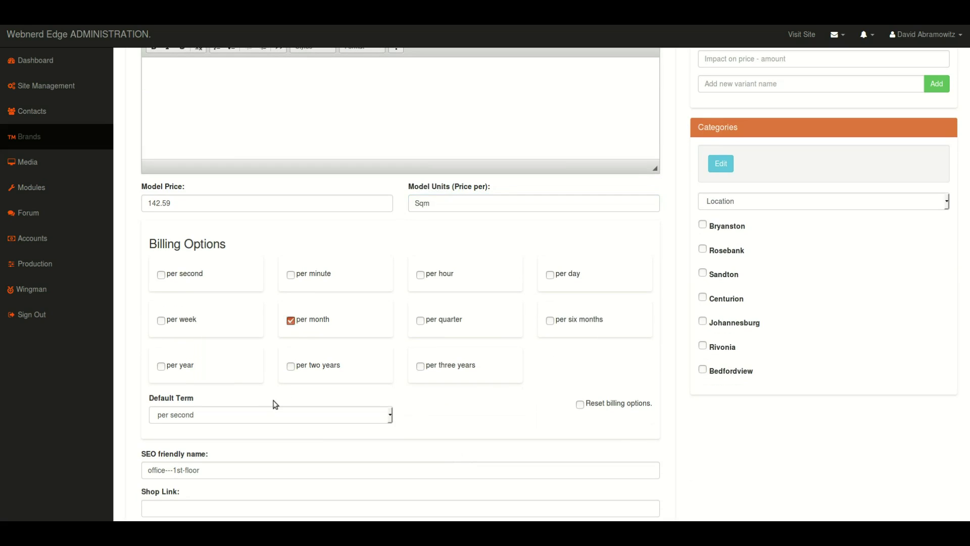
scroll(272, 401, down, 4)
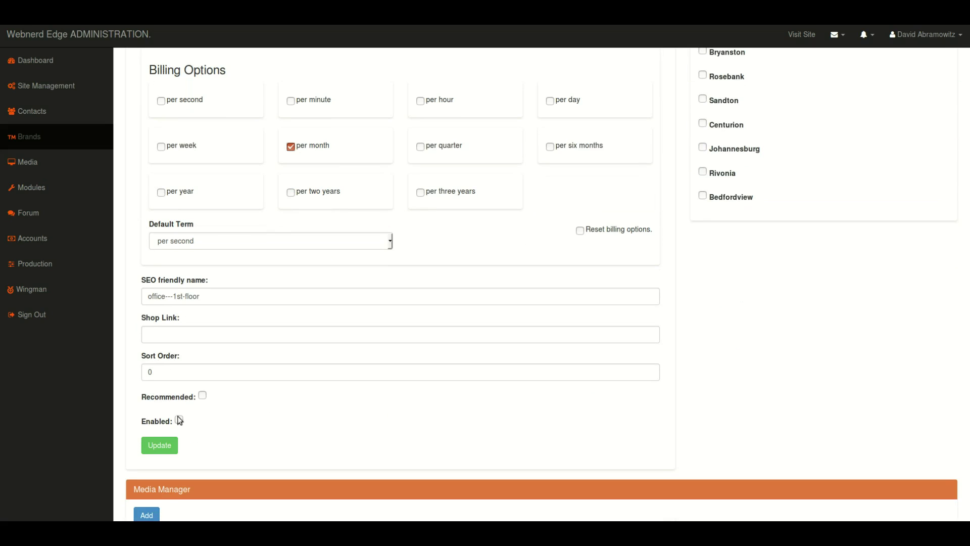
click(178, 420)
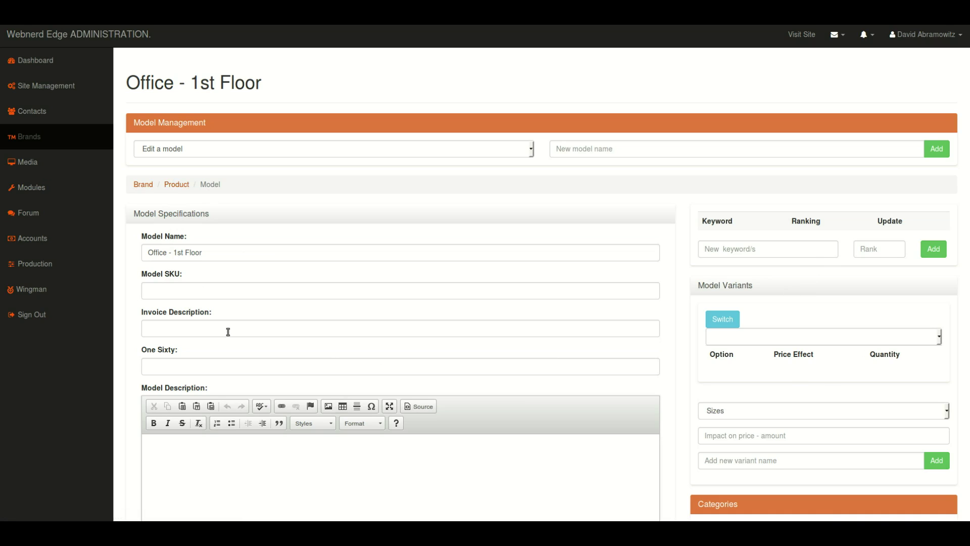
Review the saved Office - 1st Floor model's description, price, billing options, categories and media sections
scroll(235, 355, down, 3)
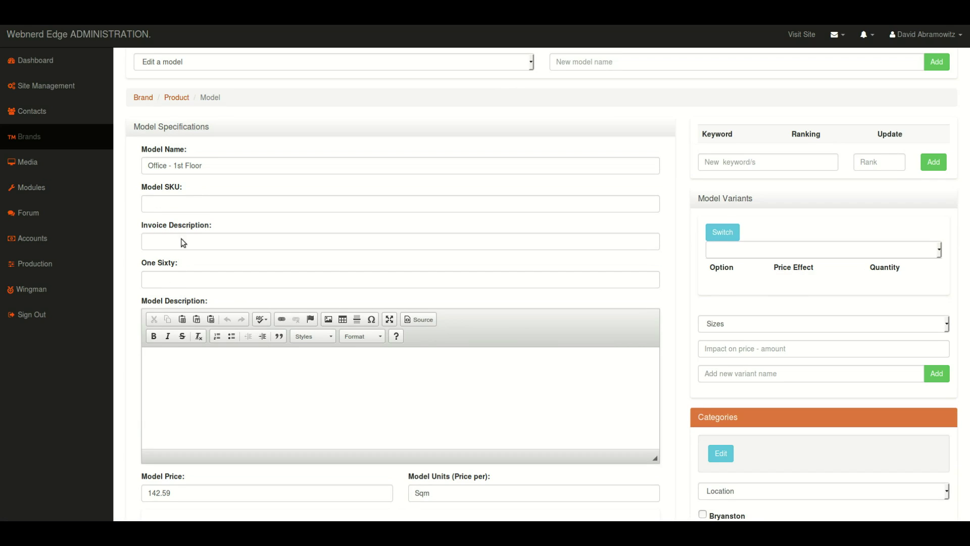
click(167, 378)
scroll(175, 379, down, 3)
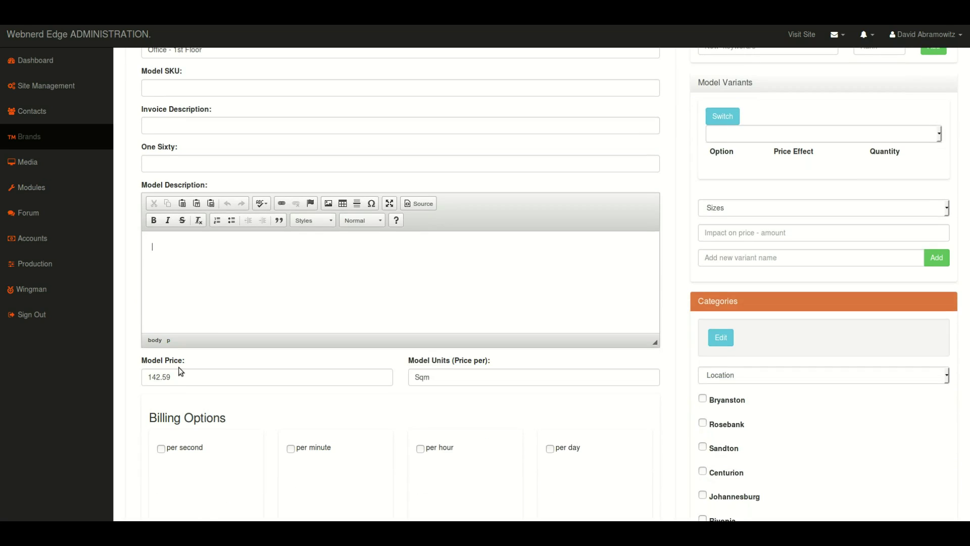
scroll(181, 364, down, 12)
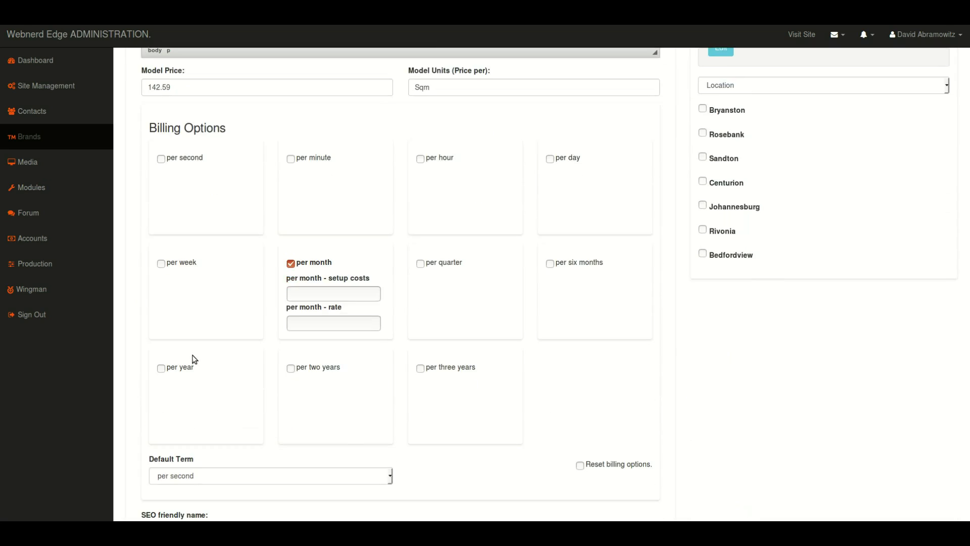
scroll(223, 348, down, 5)
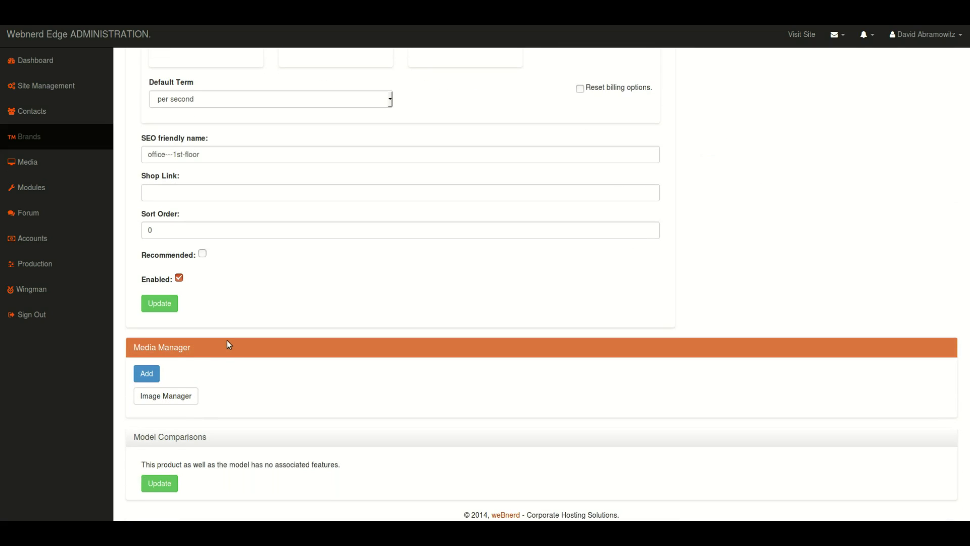
scroll(229, 344, up, 20)
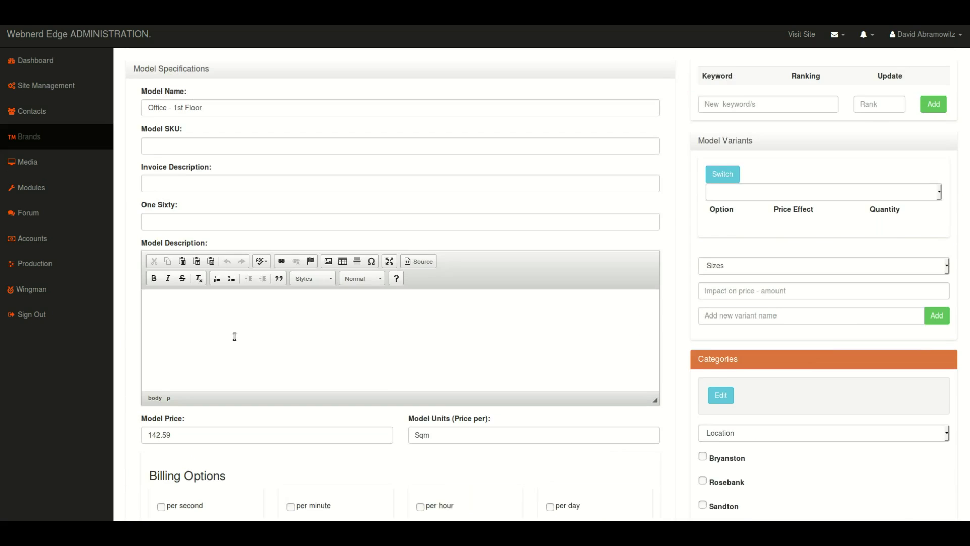
scroll(235, 336, up, 3)
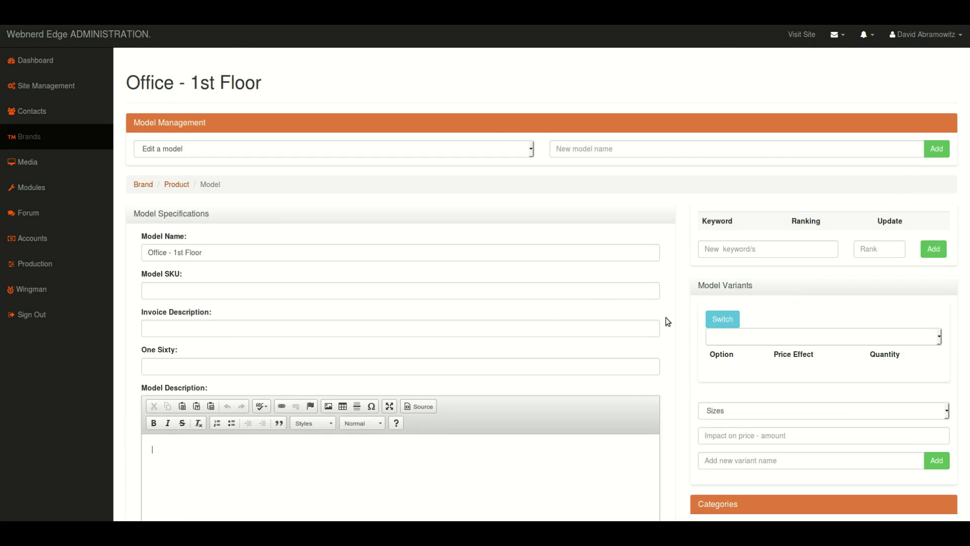
scroll(668, 321, down, 6)
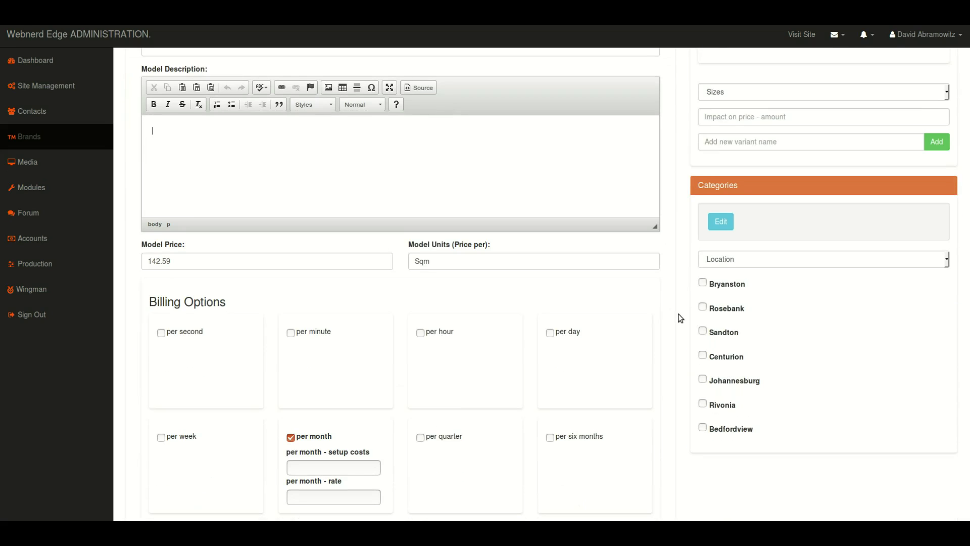
scroll(681, 318, up, 4)
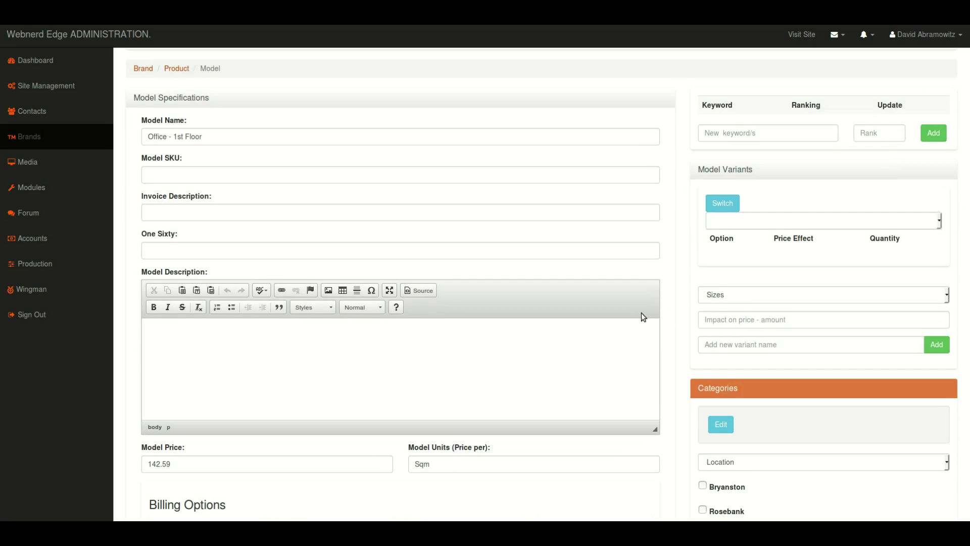
scroll(364, 349, down, 2)
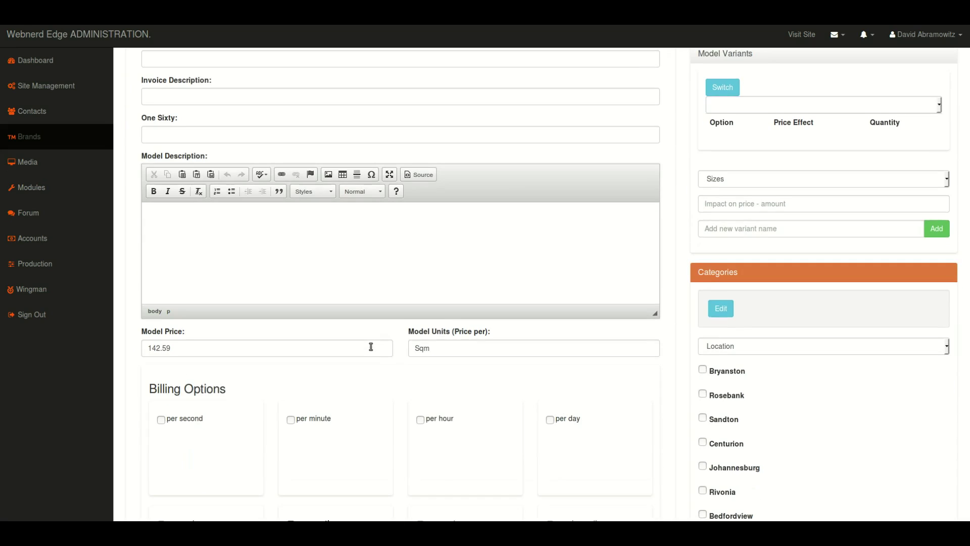
scroll(374, 344, down, 2)
scroll(377, 338, up, 6)
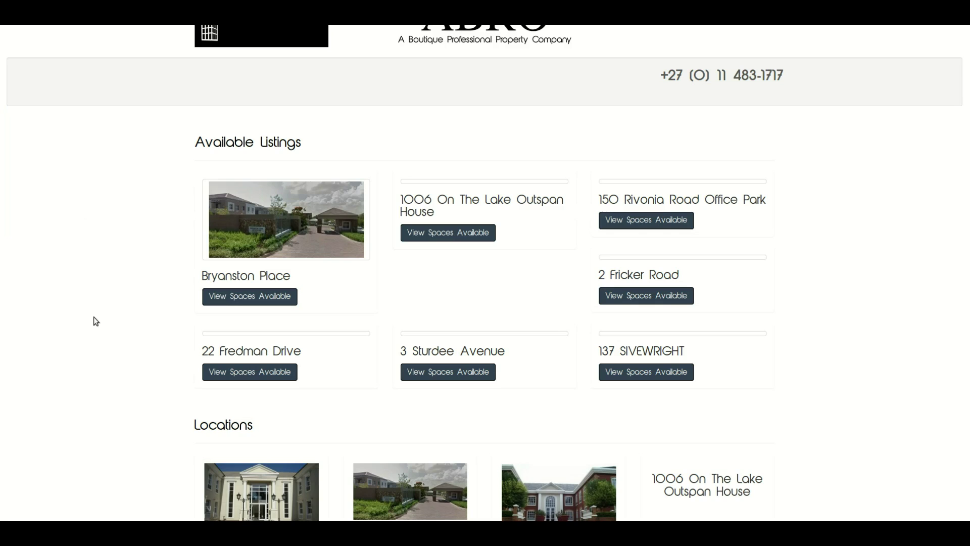
Switch to the public Abro site, cancel resending the form data and open Bedfordview - Corporate Park from the property locations
key(F5)
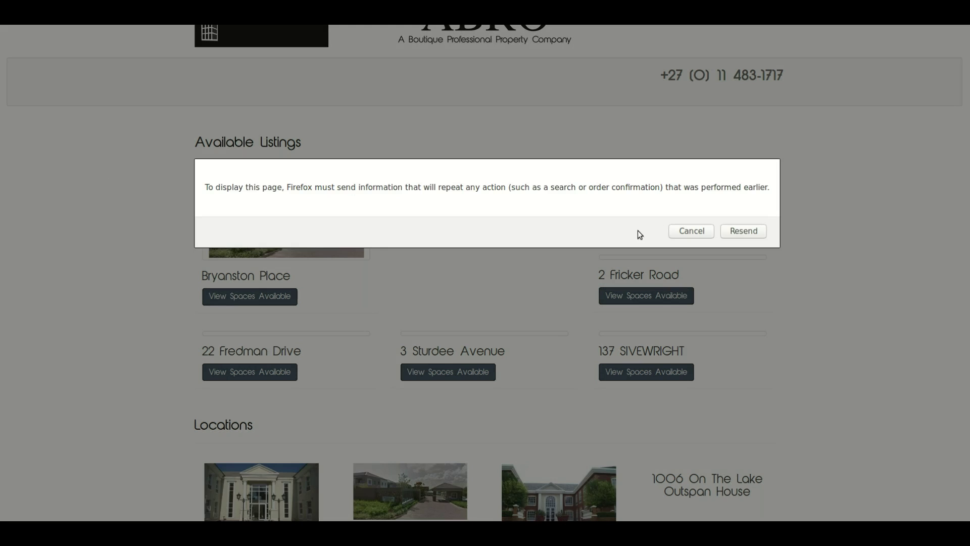
click(688, 230)
scroll(452, 184, up, 2)
click(484, 48)
scroll(302, 404, down, 5)
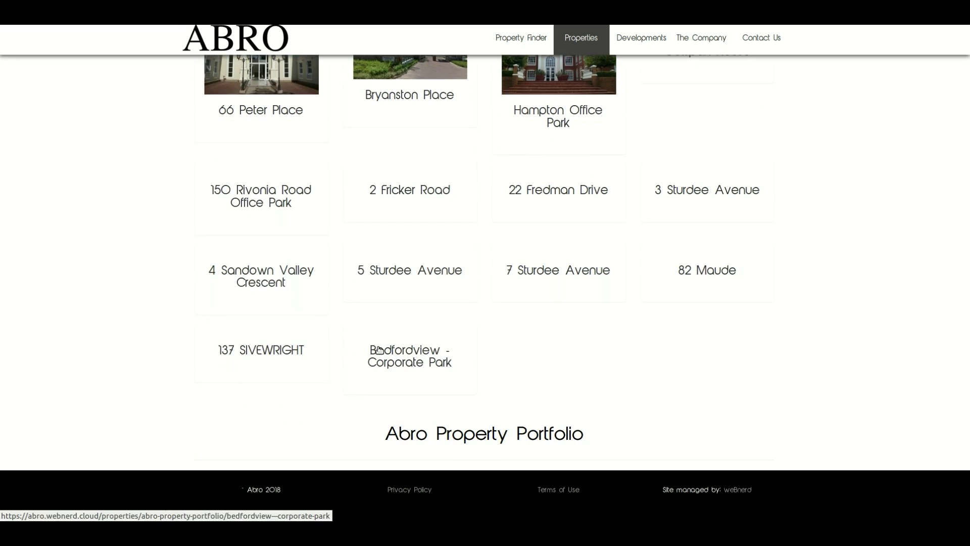
click(396, 384)
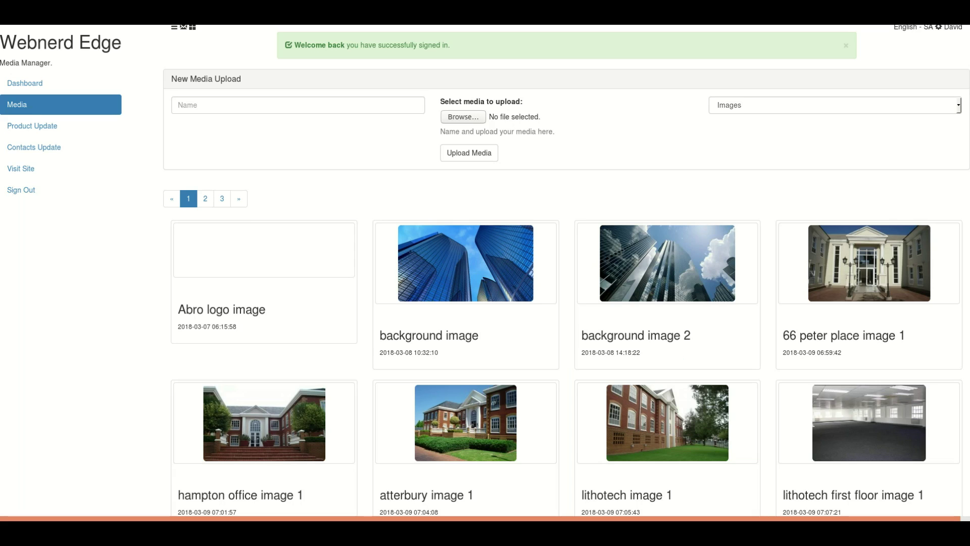
Name the new media upload "bedfordview corporate park image"
click(184, 107)
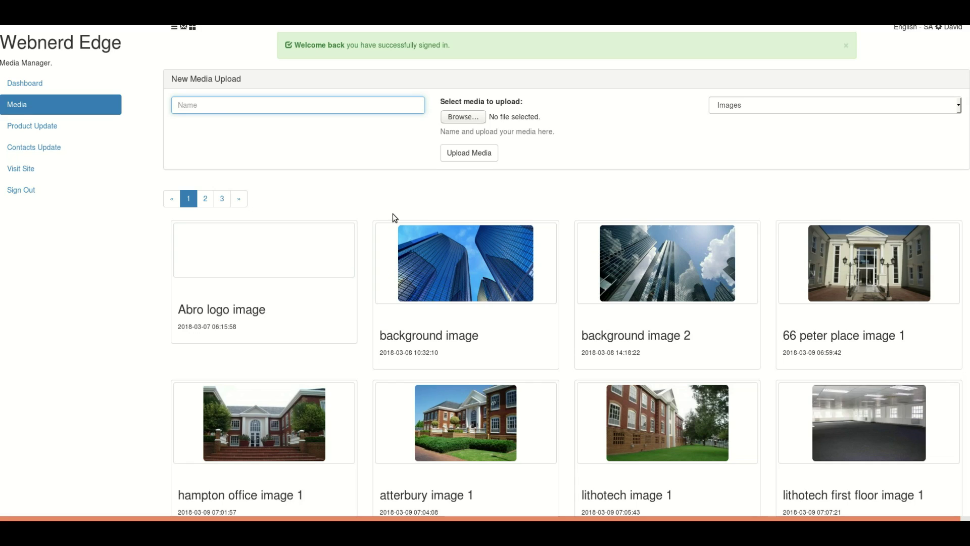
text(bedfordviewcp image)
click(219, 105)
key(Right)
text(orporate par)
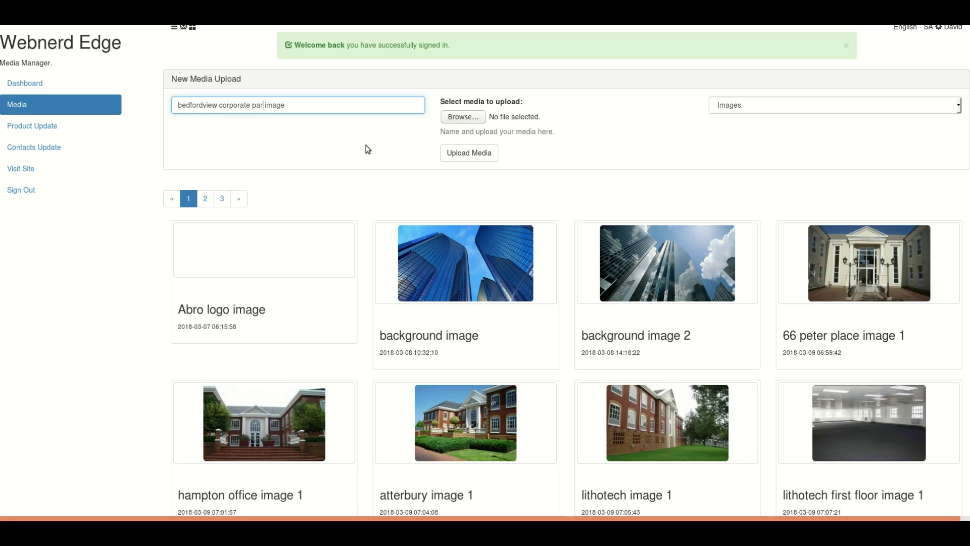
text(k)
Choose bcpskeen.jpeg from the Documents/MyWebs/A/Abro/garage/images folder as the media file and upload it
click(463, 117)
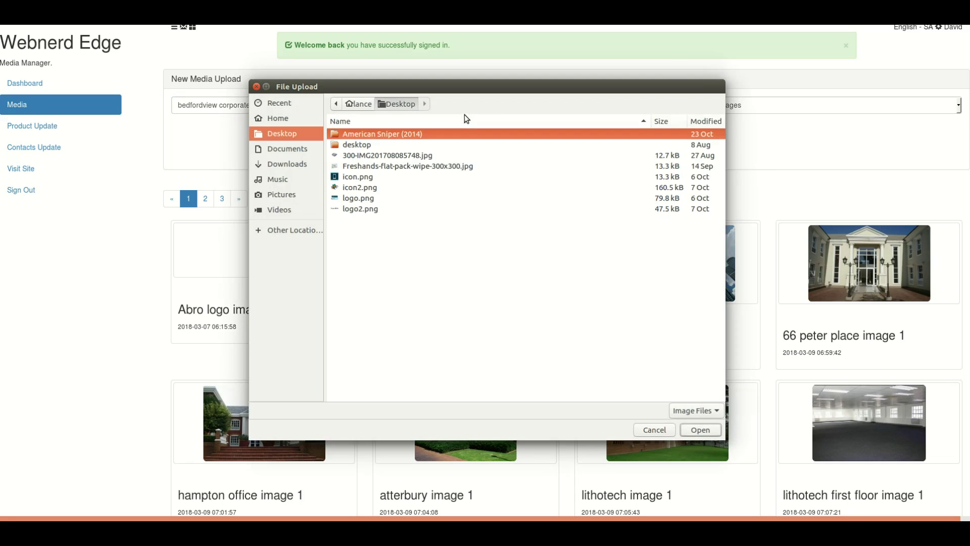
click(283, 148)
double_click(352, 197)
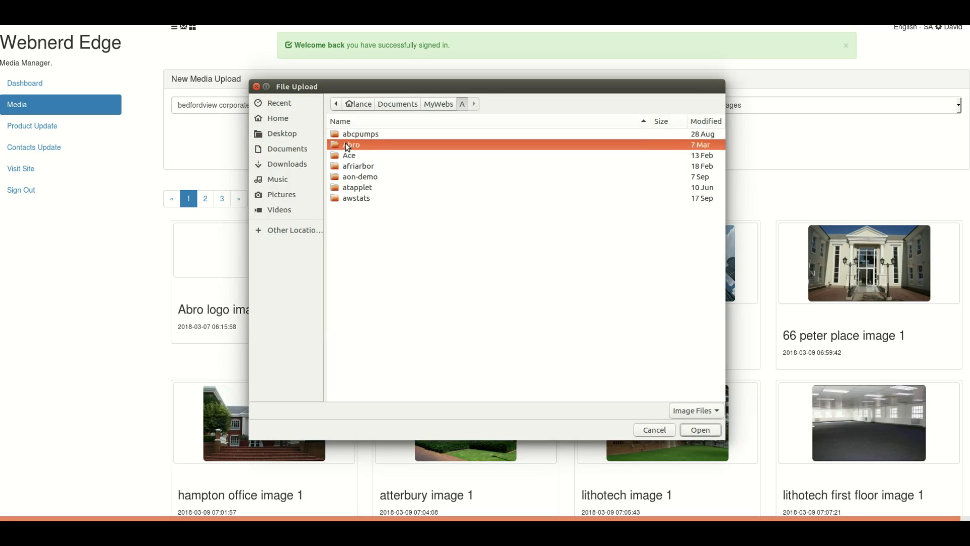
double_click(346, 144)
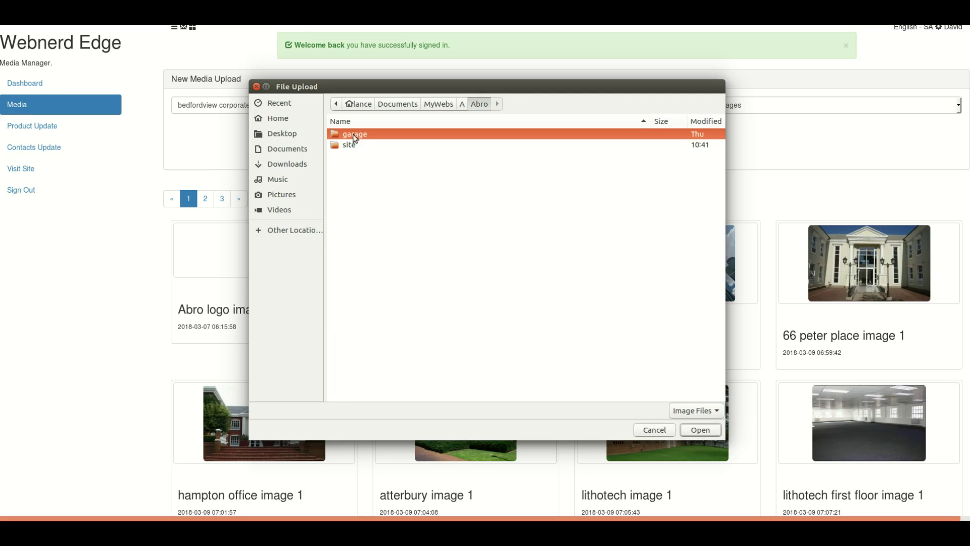
double_click(355, 135)
double_click(356, 156)
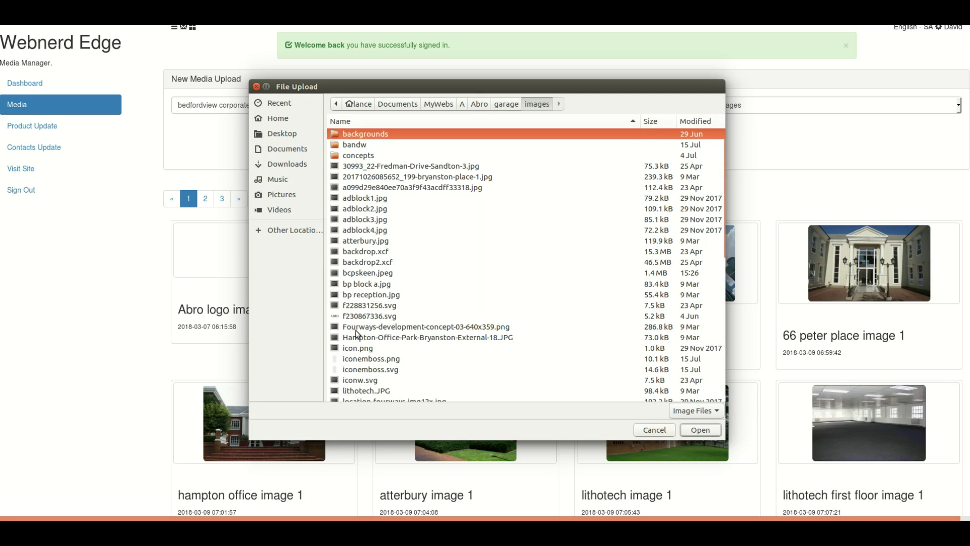
double_click(365, 275)
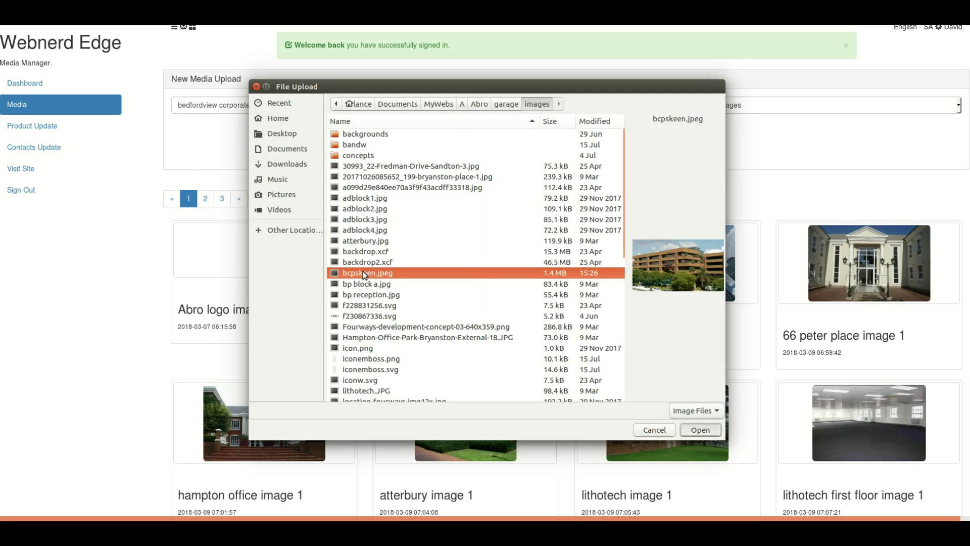
click(464, 153)
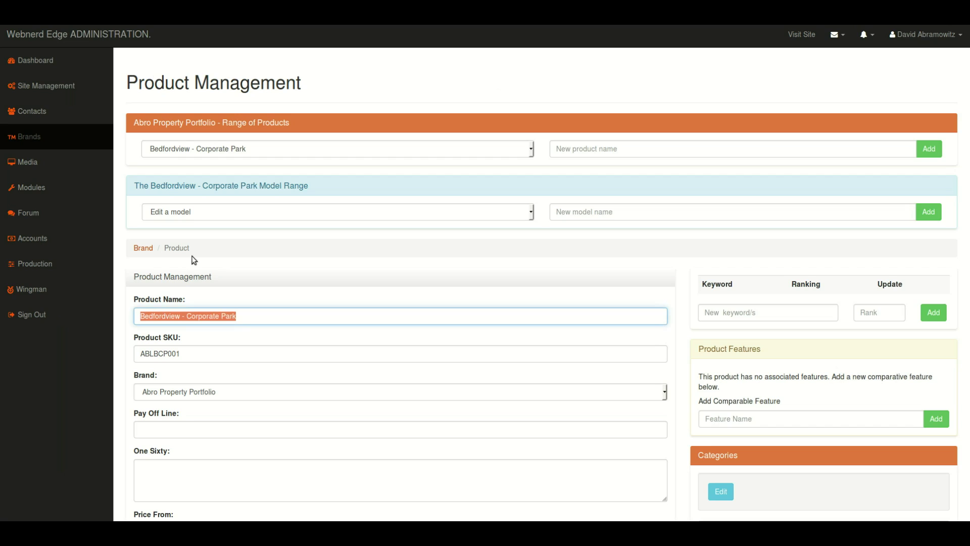
Add the medium 300px variant of bedfordview corporate park image to the Bedfordview - Corporate Park product's media and reload its public Abro page
scroll(143, 348, down, 10)
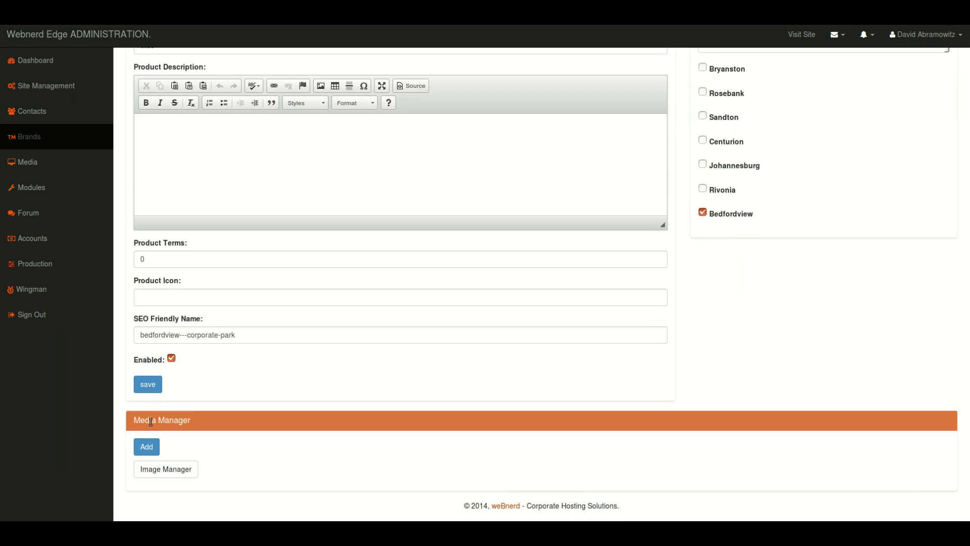
click(150, 448)
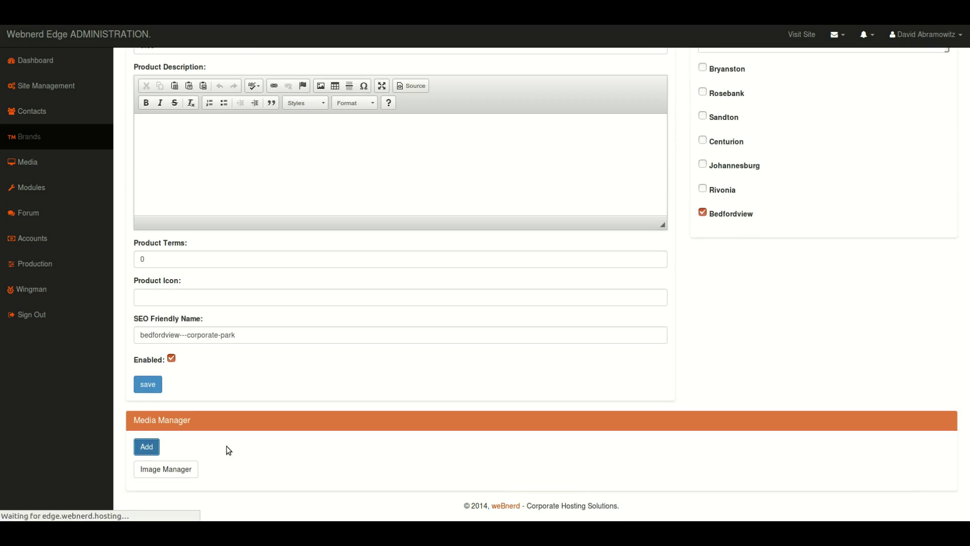
scroll(284, 440, down, 9)
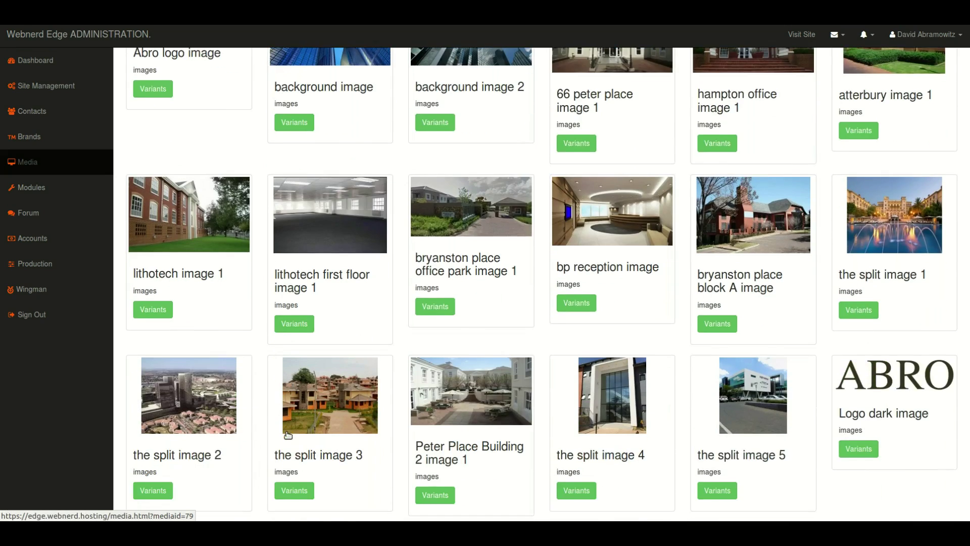
scroll(286, 427, down, 5)
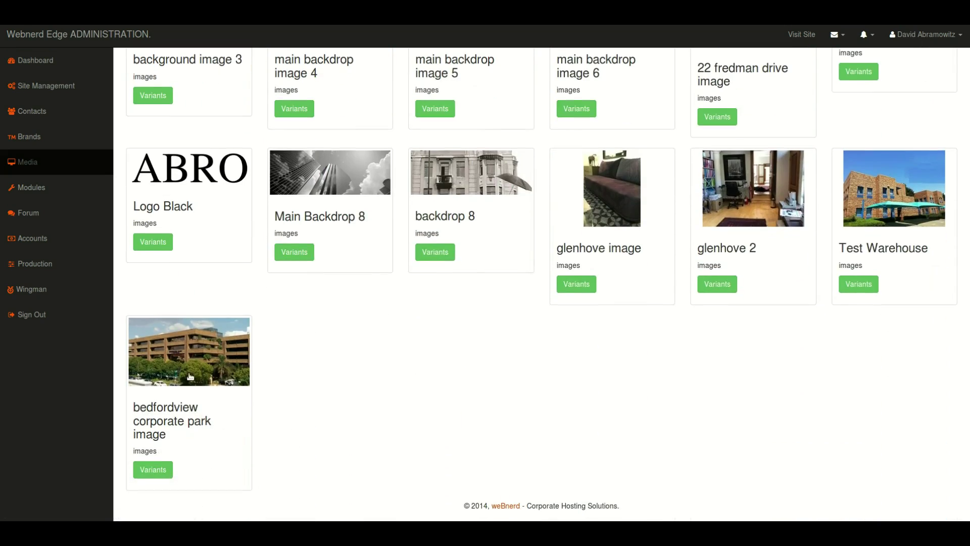
click(230, 401)
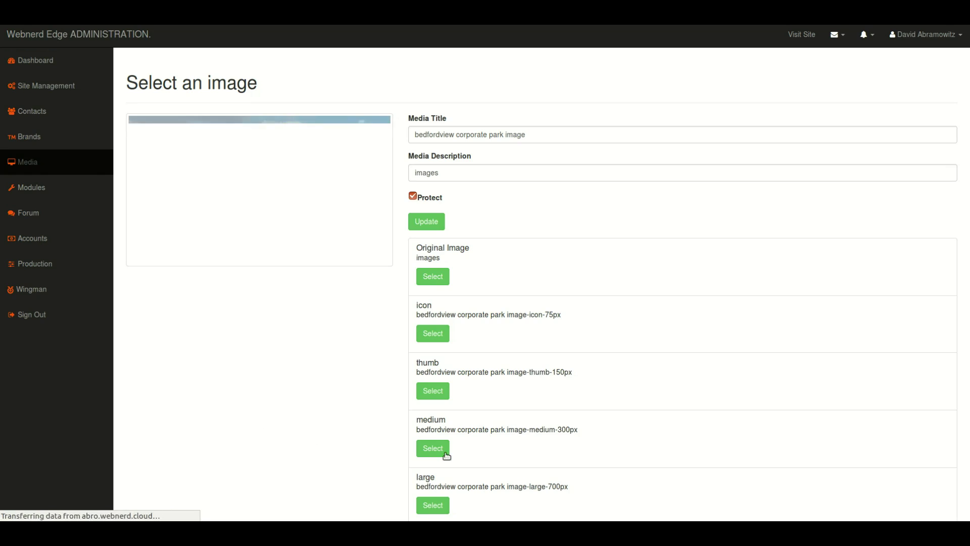
click(433, 449)
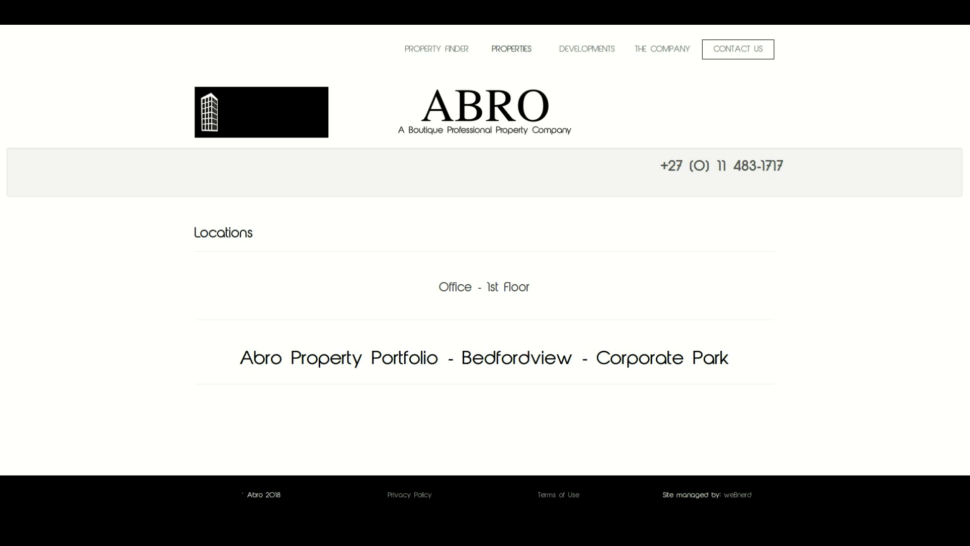
key(F5)
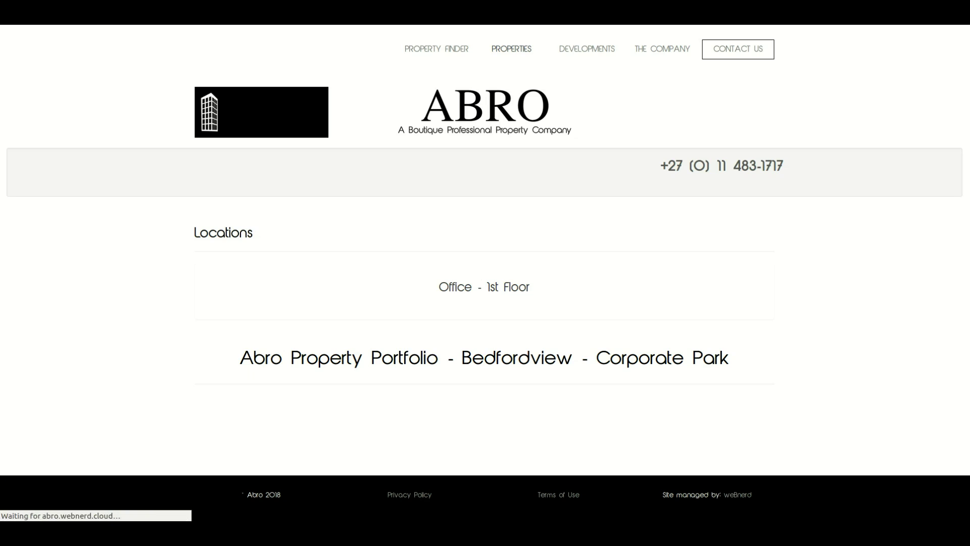